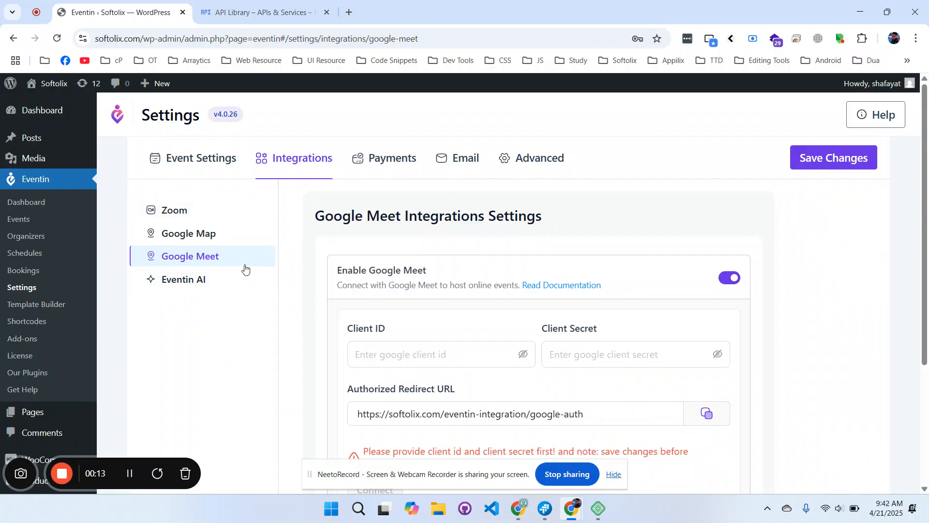
Find where Eventin needs the Google client ID, then start a new Google Cloud project.
click(375, 354)
scroll(374, 354, down, 1)
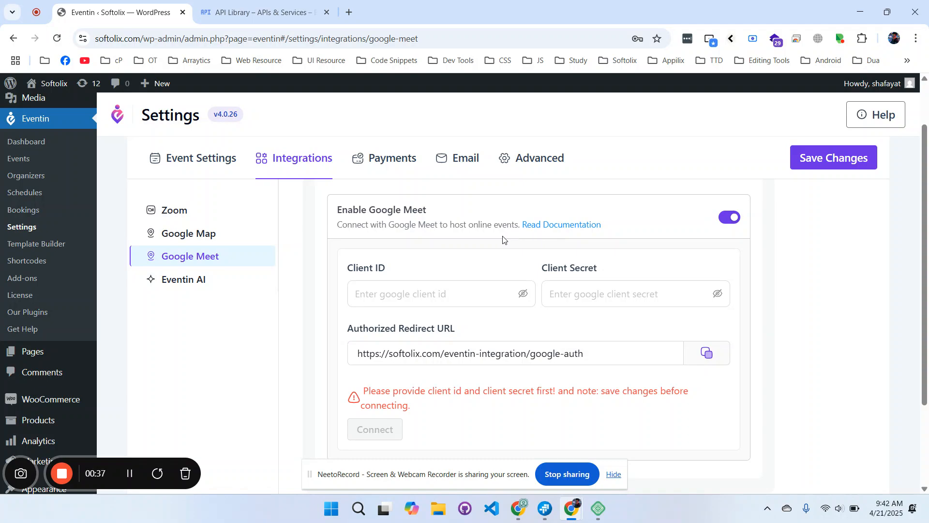
click(289, 13)
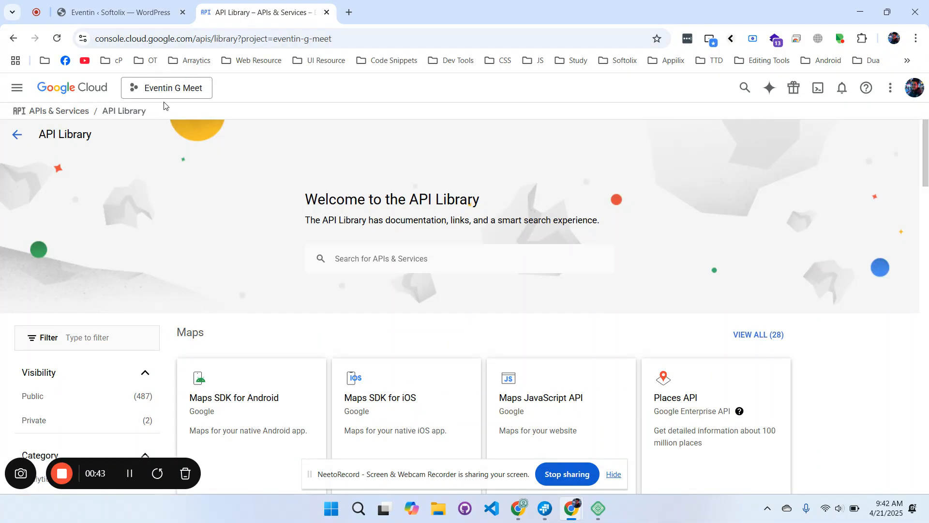
click(188, 92)
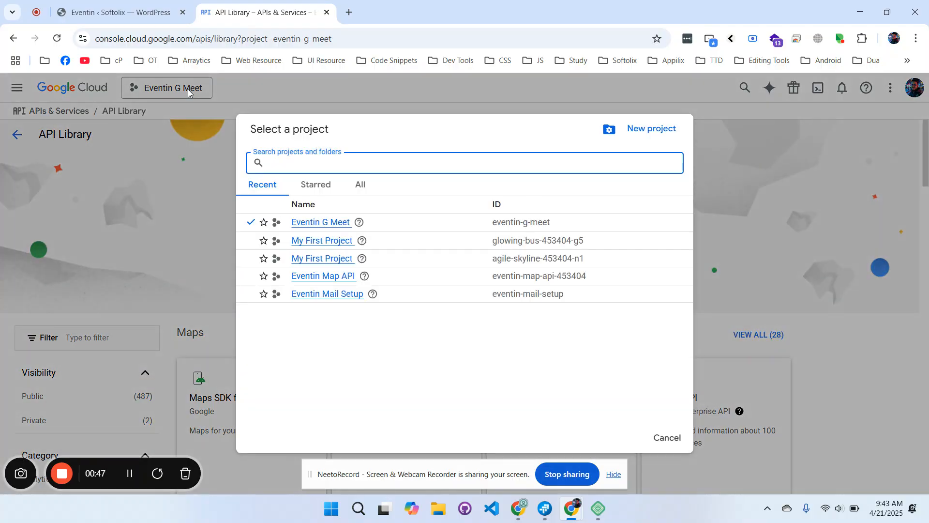
click(651, 134)
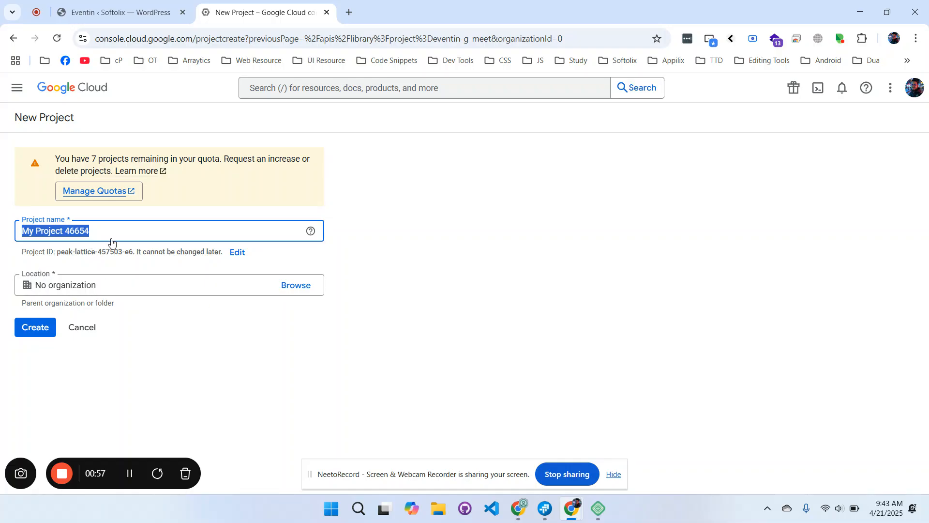
Enter 'Eventin Google Meet' as the project name, fixing the typos.
text(Eventin)
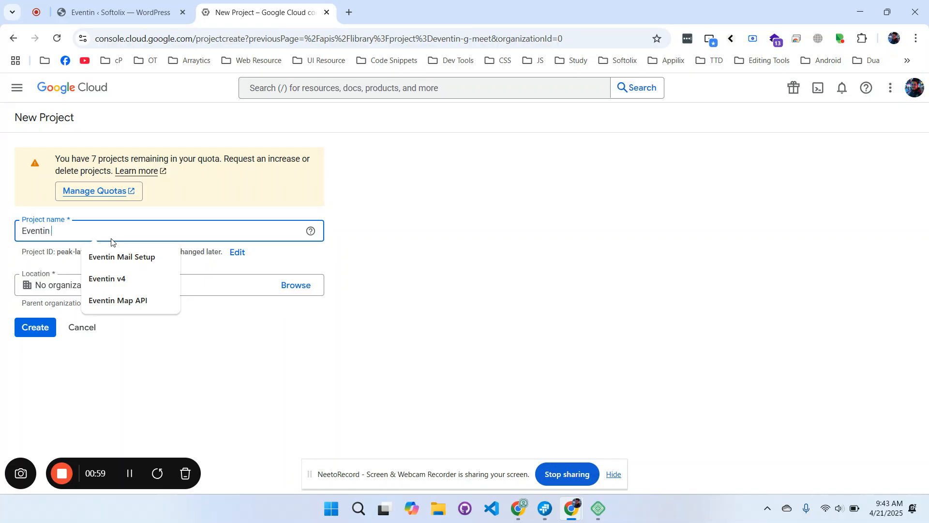
text( Google MEet)
key(BackSpace)
text(et)
key(BackSpace)
key(BackSpace)
key(BackSpace)
text(ee)
key(BackSpace)
text(et)
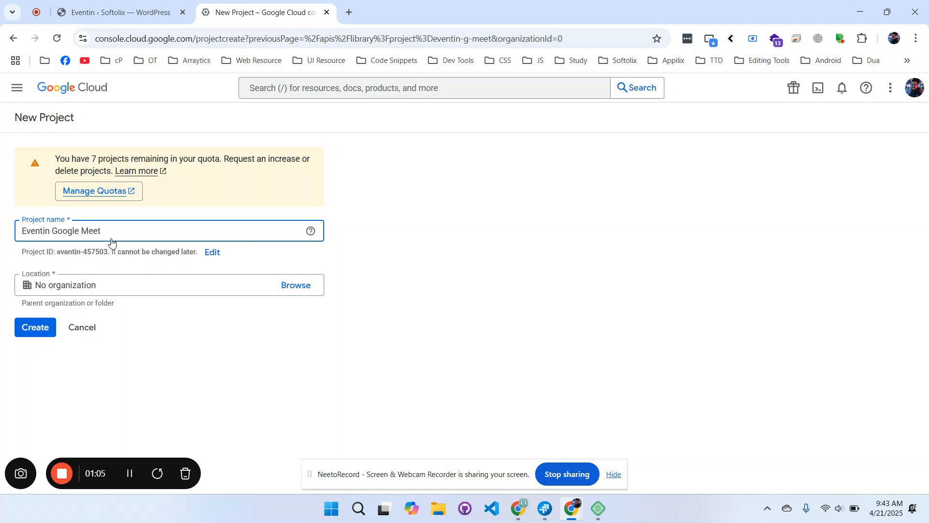
Create the Eventin Google Meet project and confirm it is active on the APIs & Services dashboard.
click(49, 331)
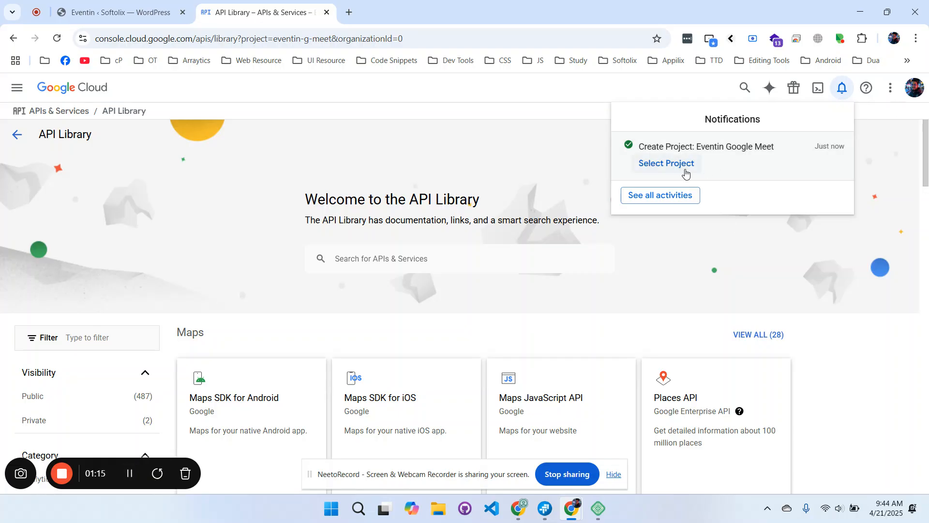
click(679, 173)
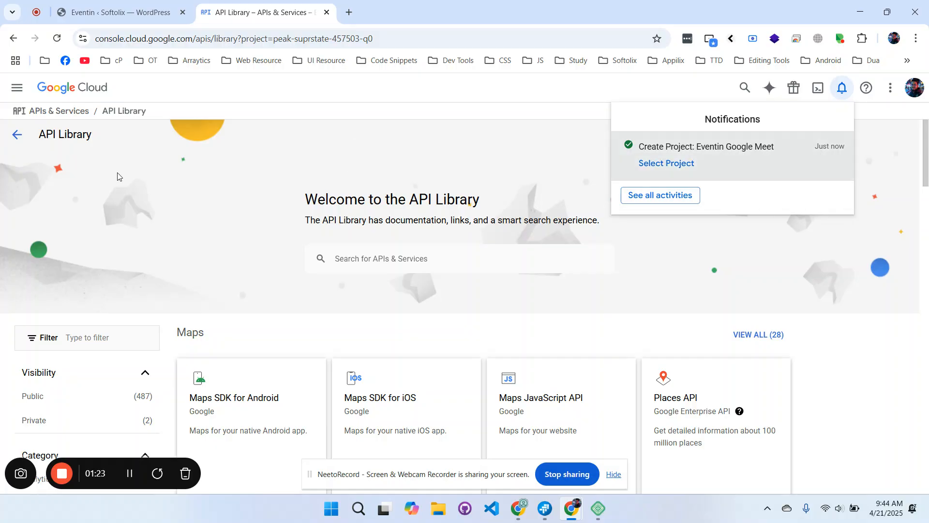
click(26, 141)
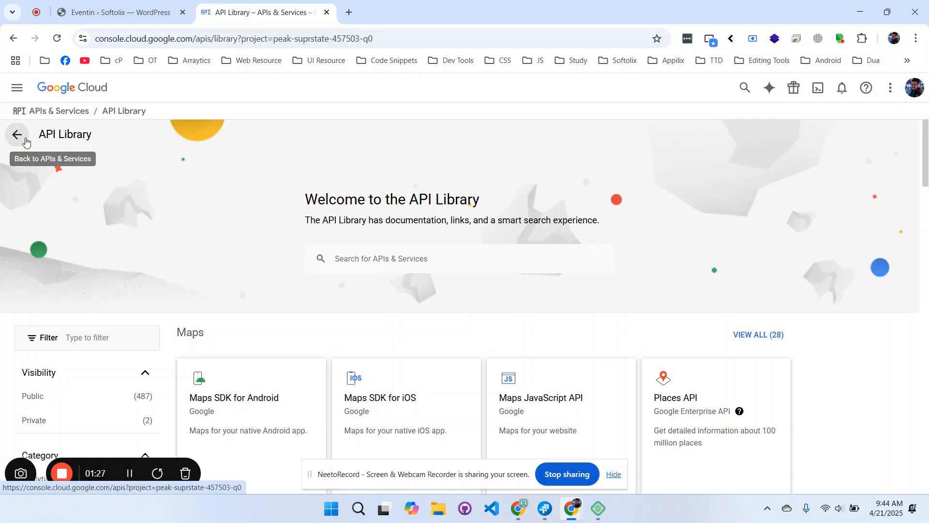
click(26, 140)
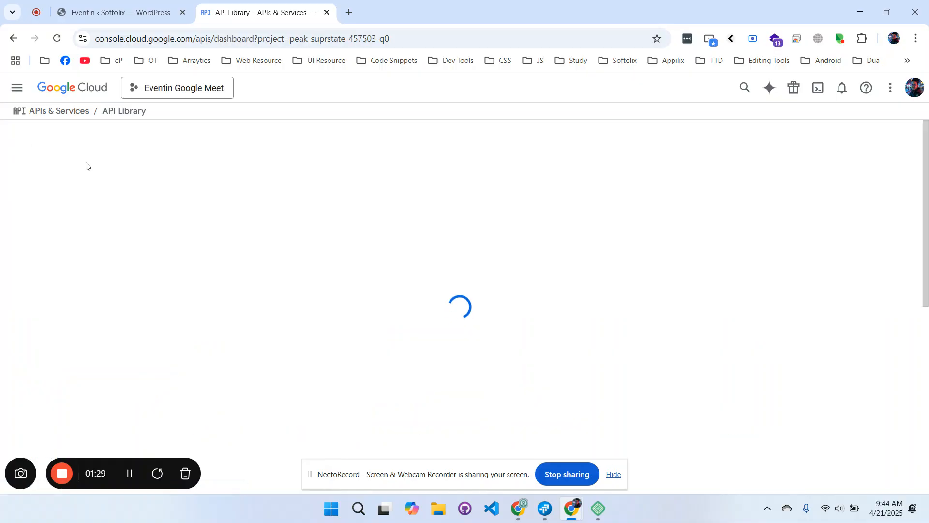
click(181, 87)
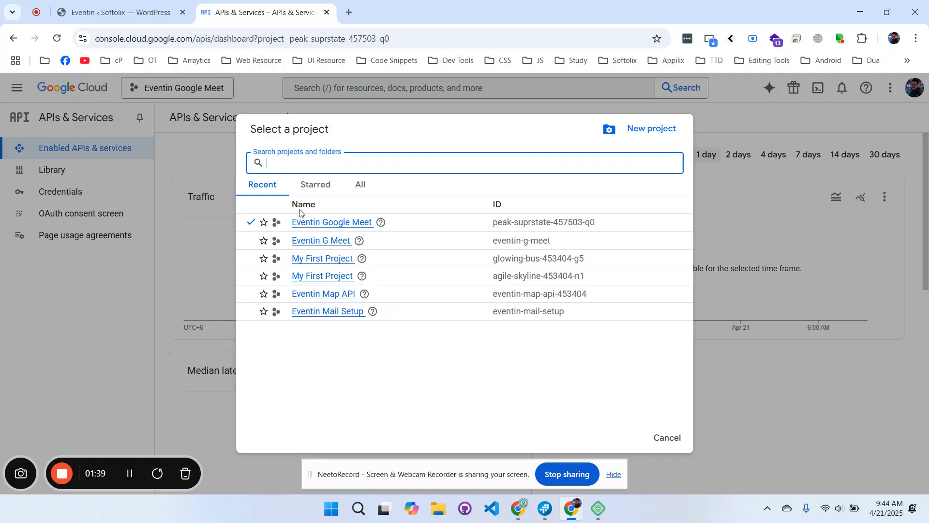
click(304, 222)
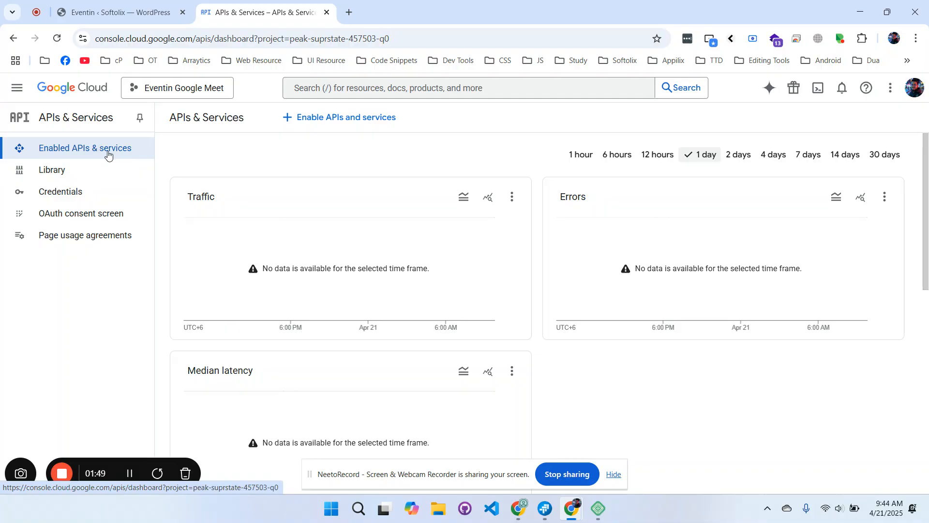
click(423, 87)
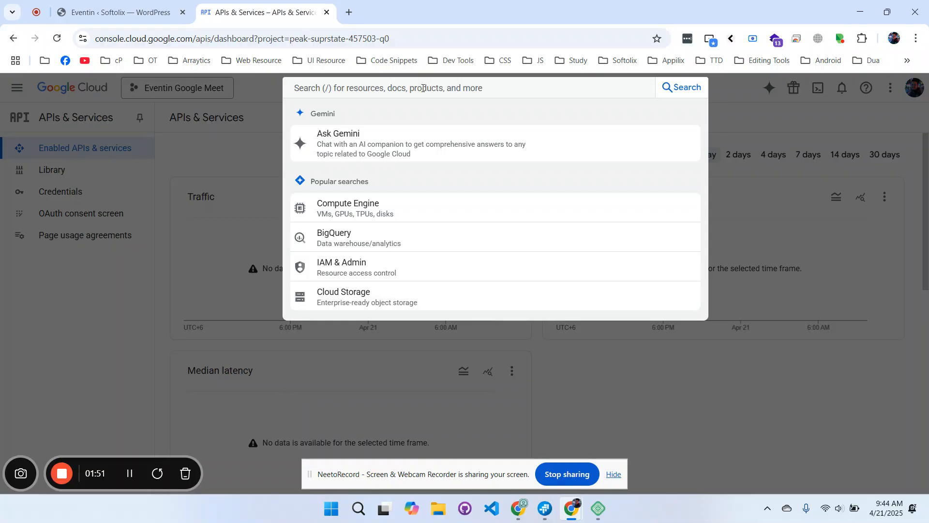
Search 'google calend' and enable the Google Calendar API for the project.
text(g)
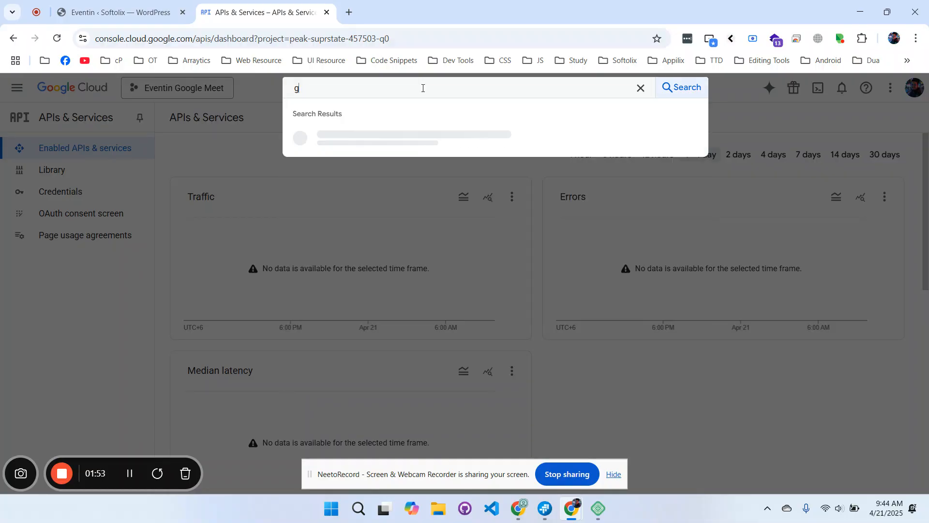
text(oogle calendar)
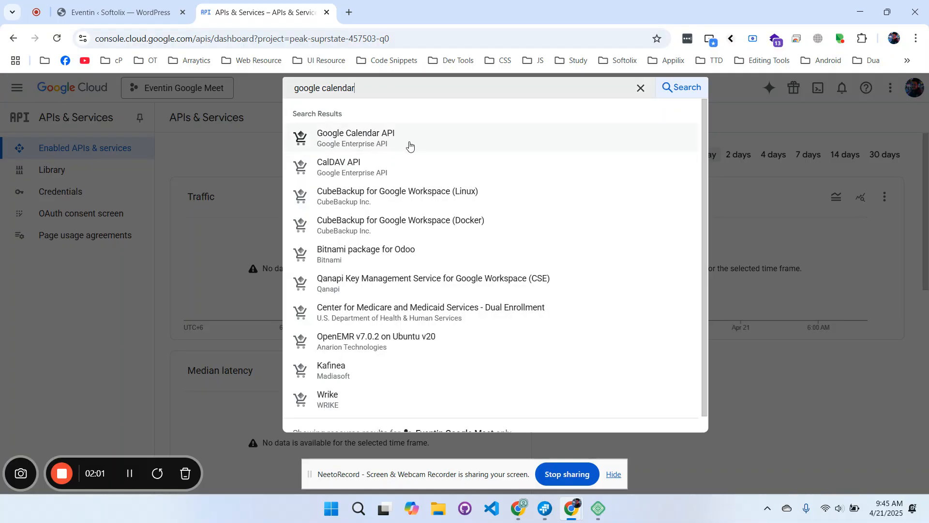
click(391, 144)
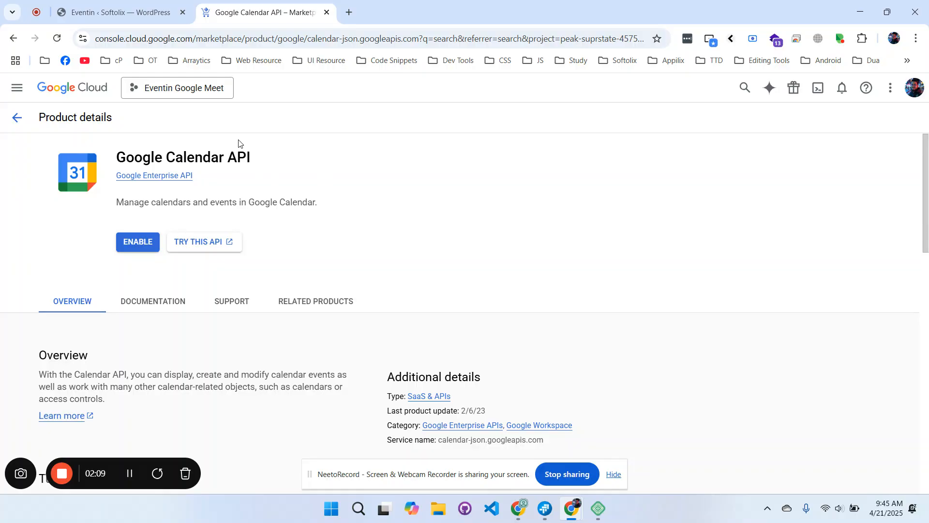
click(133, 247)
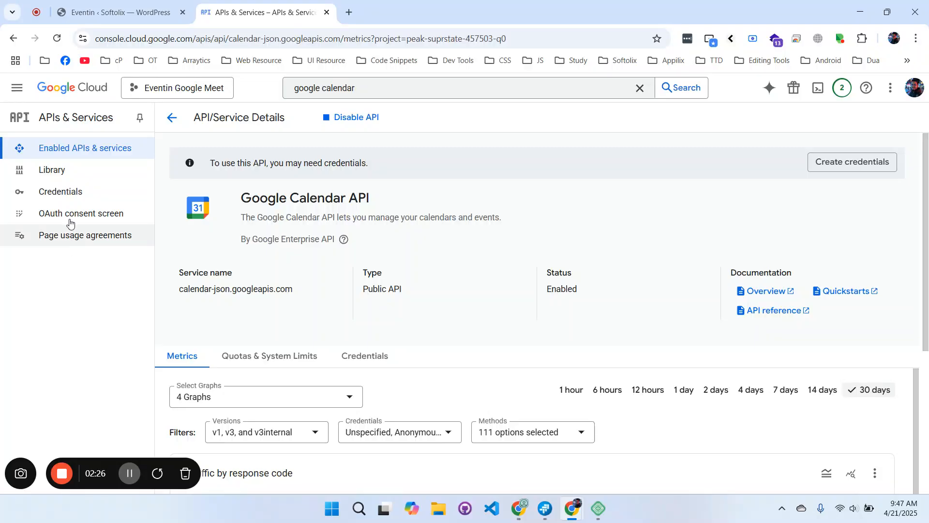
From Credentials, review the credential types, then go to Configure consent screen.
click(74, 195)
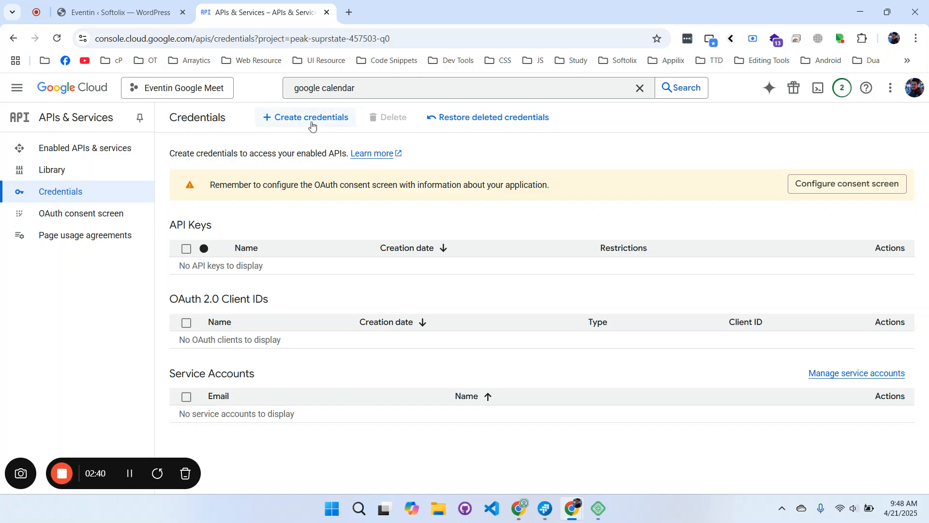
click(311, 124)
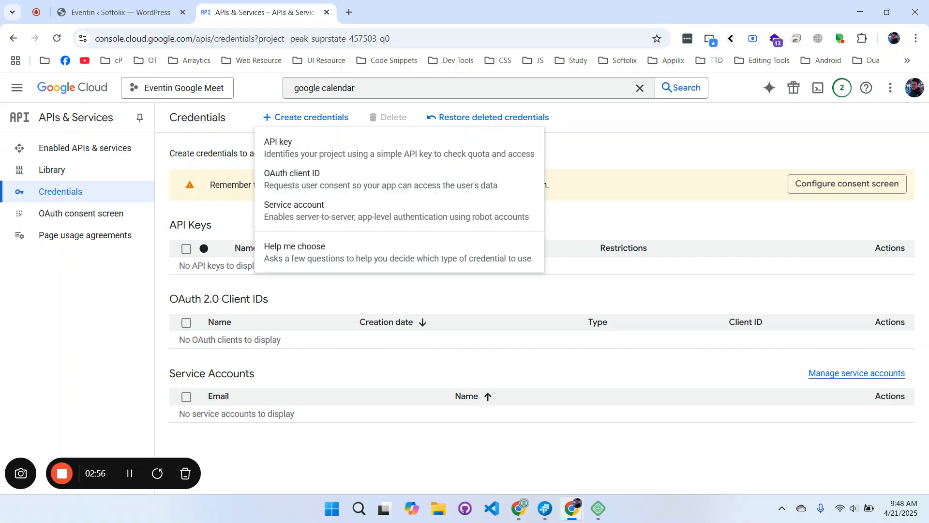
click(722, 223)
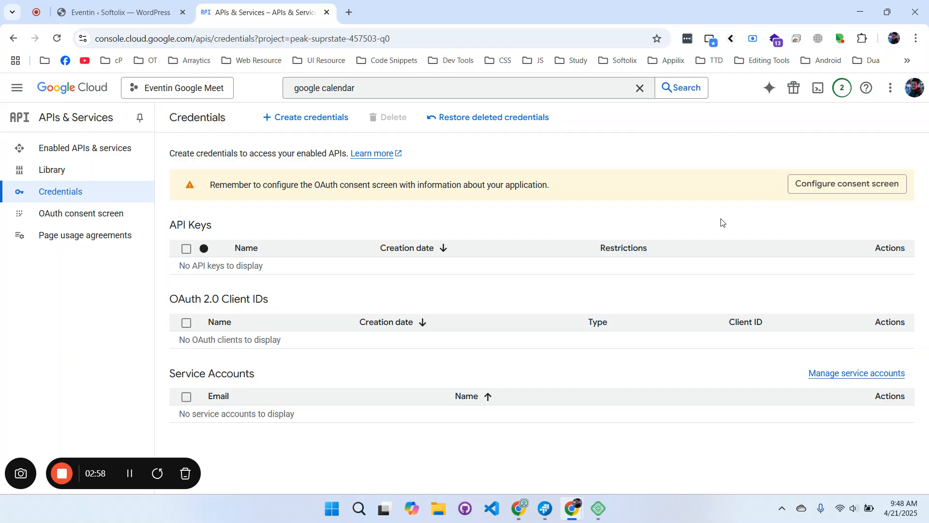
click(853, 196)
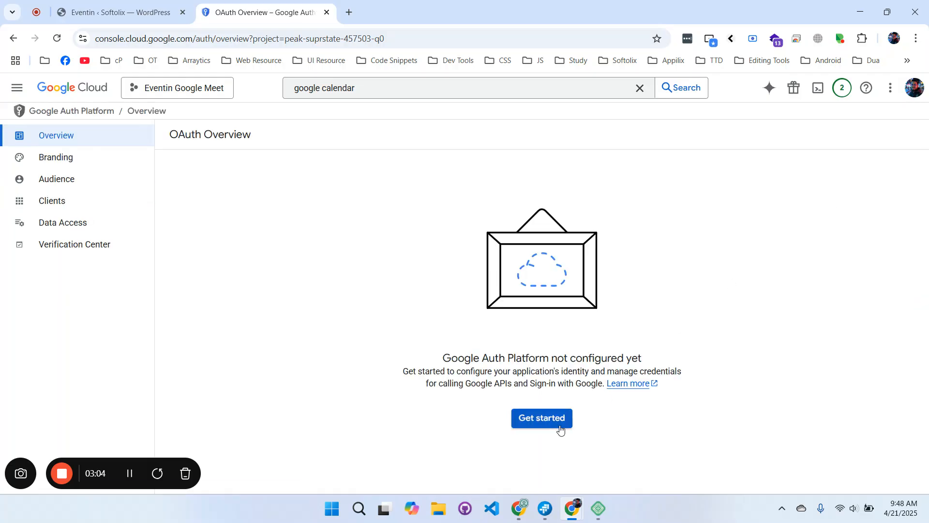
Name the app 'Google meet for Eventin' and pick the account's e-mail as the support contact.
click(560, 430)
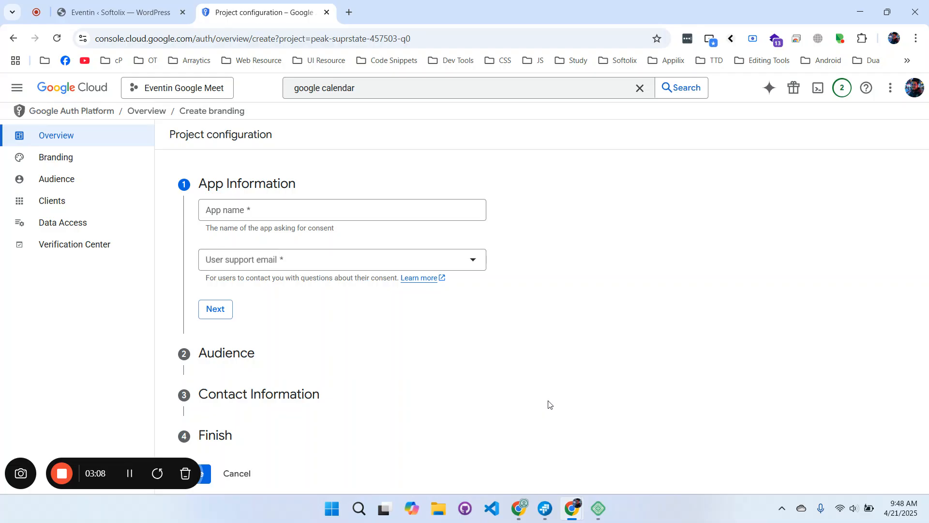
click(283, 214)
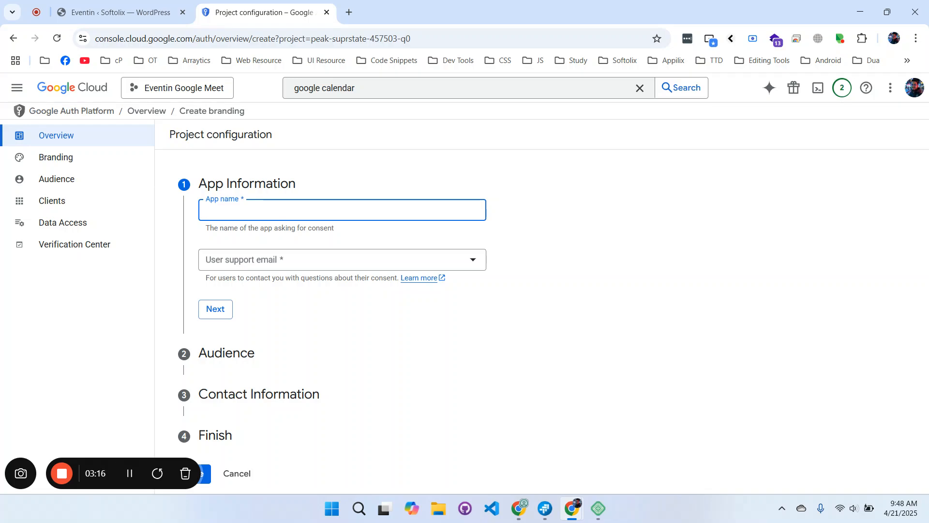
text(Google meet for Eventin)
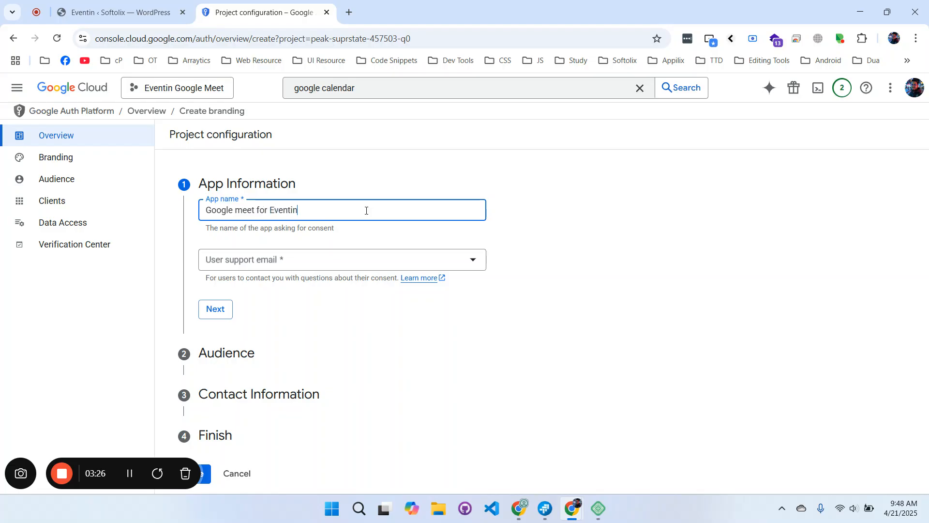
click(309, 266)
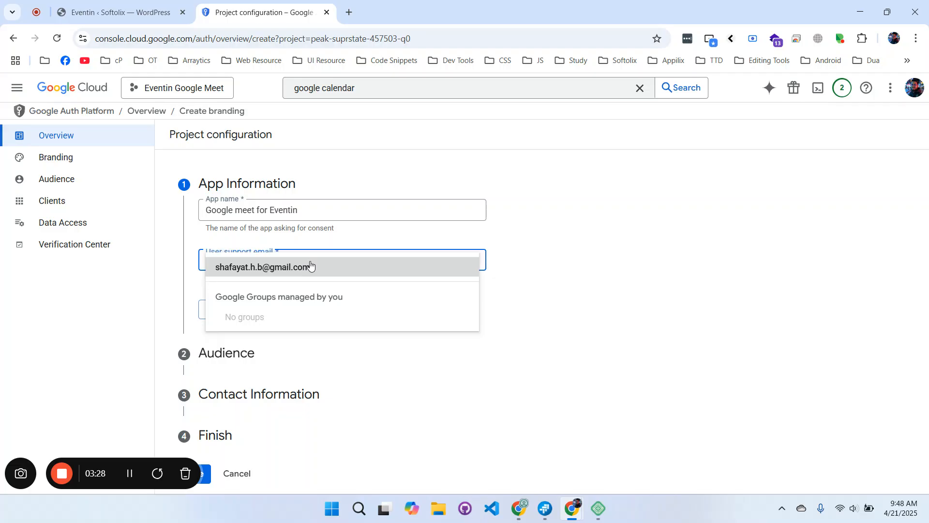
click(315, 271)
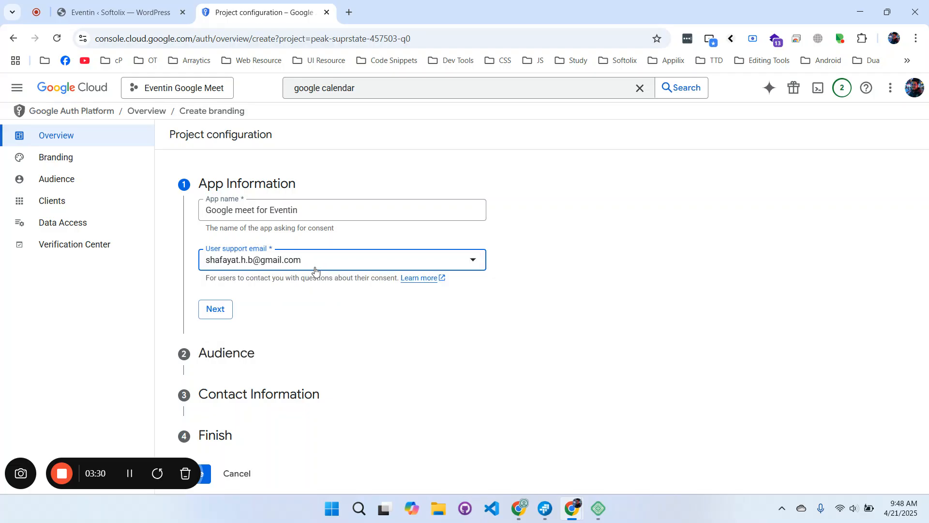
click(223, 312)
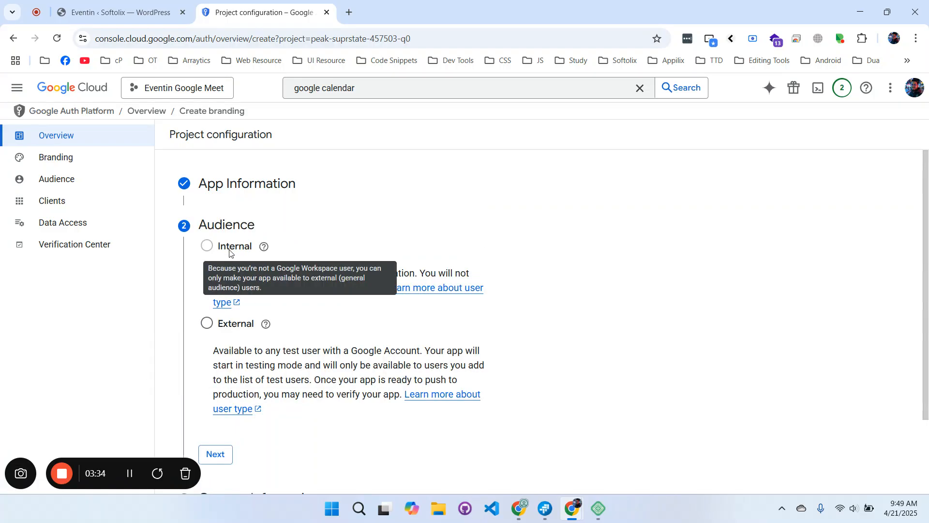
Set the app's audience to External.
mouse_move(266, 321)
click(207, 323)
scroll(310, 339, down, 2)
click(227, 362)
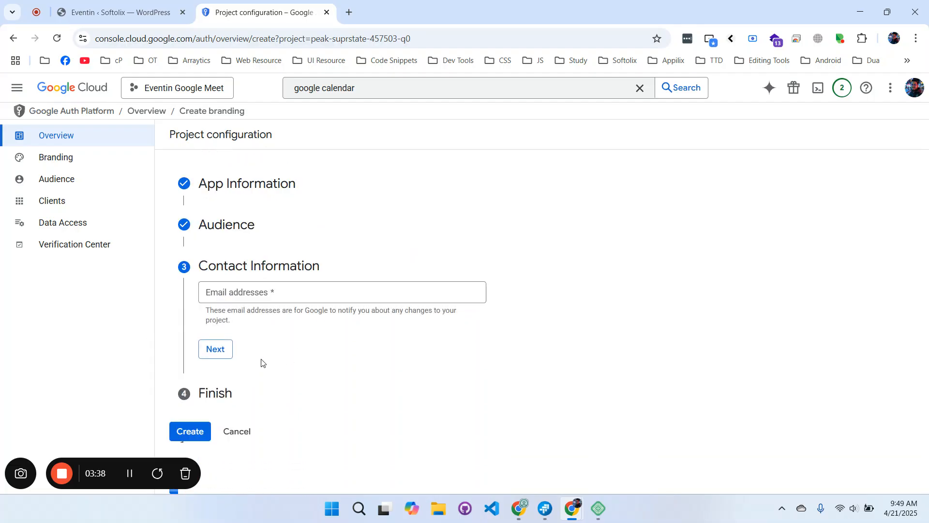
Fill in the developer contact e-mail address, correcting its username.
click(271, 292)
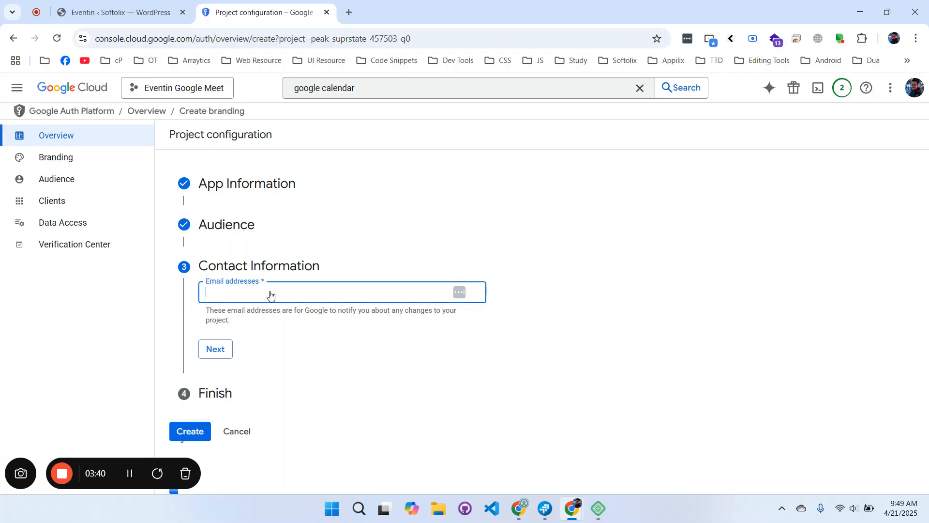
text(shafa)
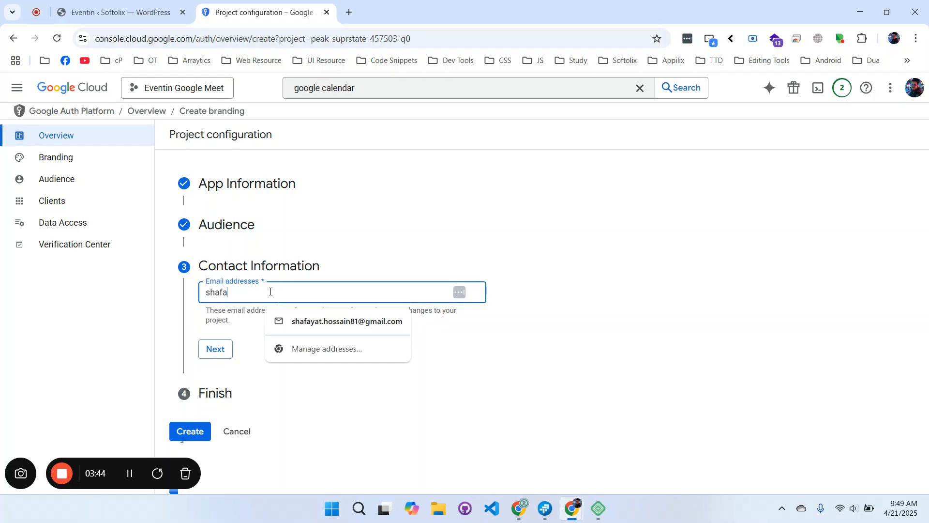
key(Down)
key(Return)
double_click(258, 291)
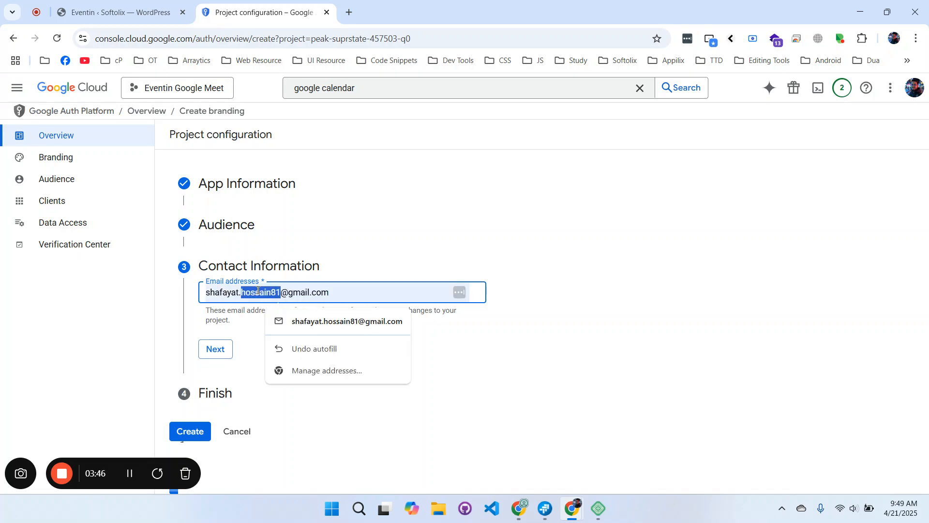
text(h.b)
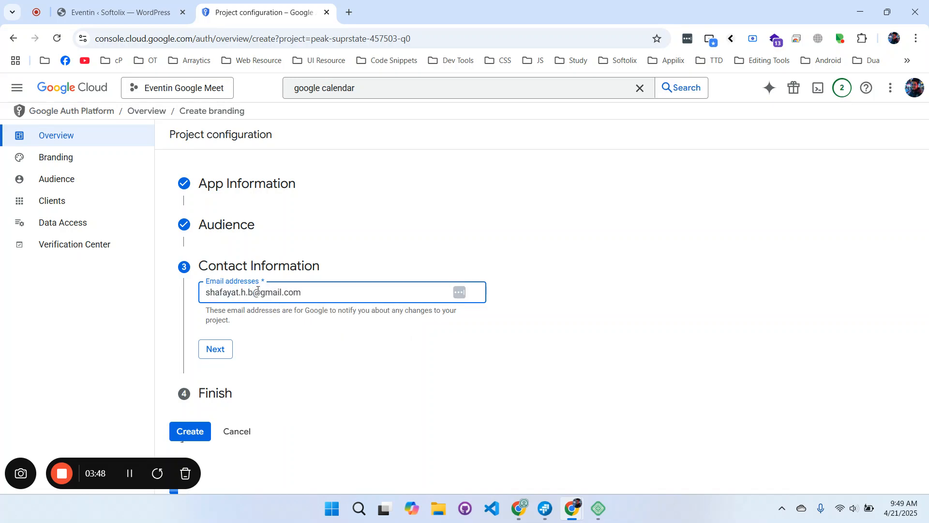
click(213, 353)
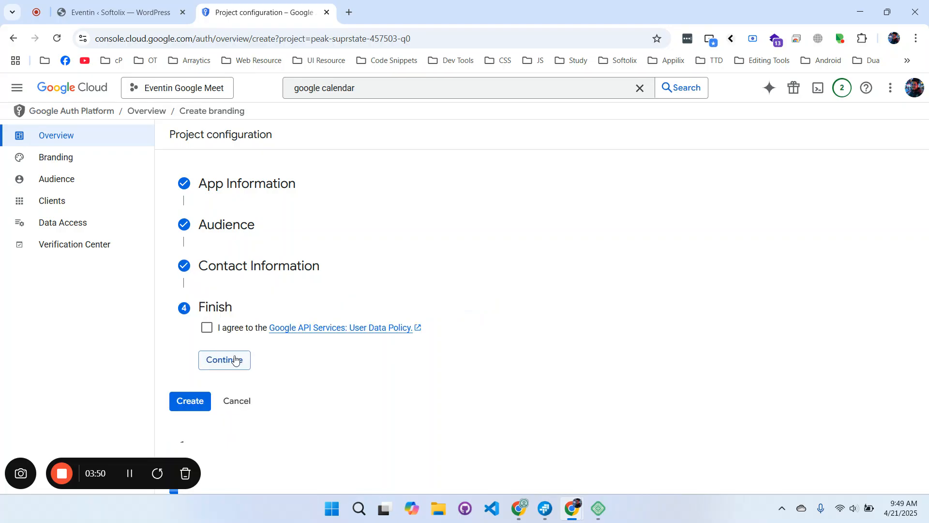
Accept the Google API Services User Data Policy and create the OAuth configuration.
click(207, 330)
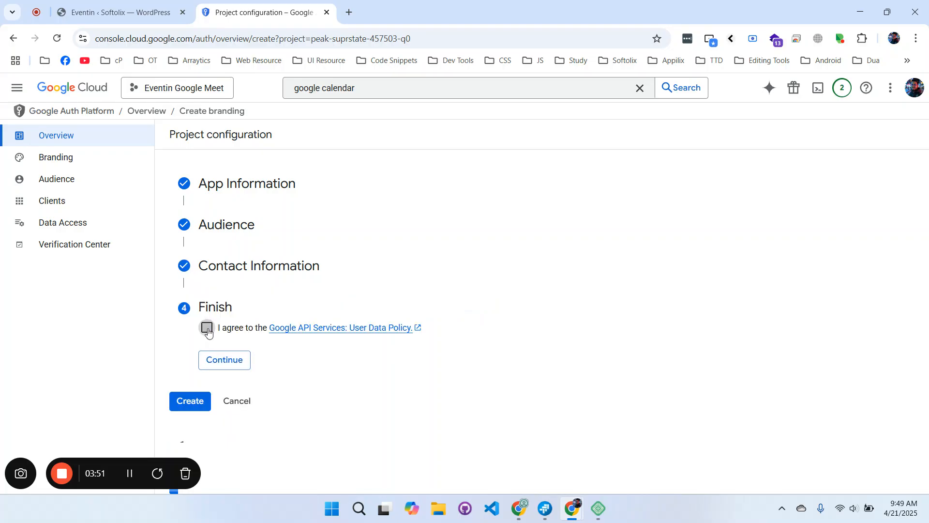
click(213, 364)
click(197, 347)
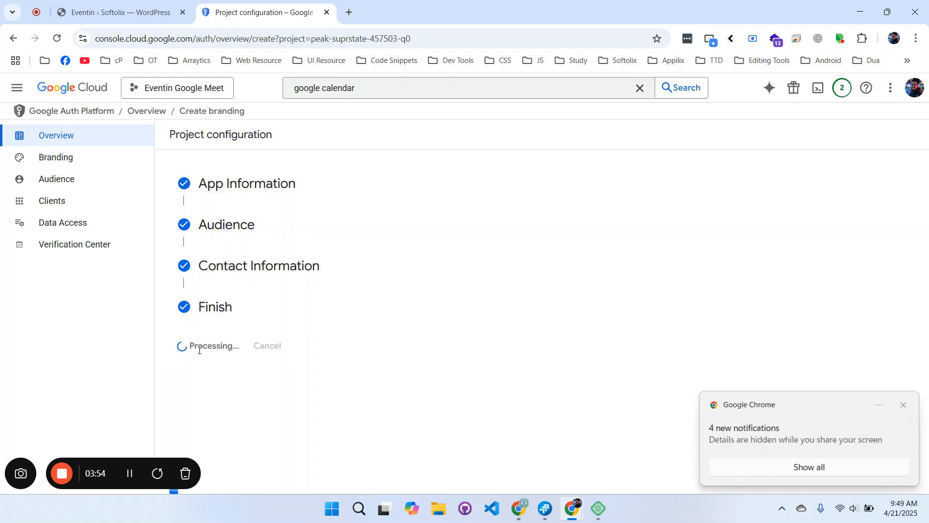
click(903, 405)
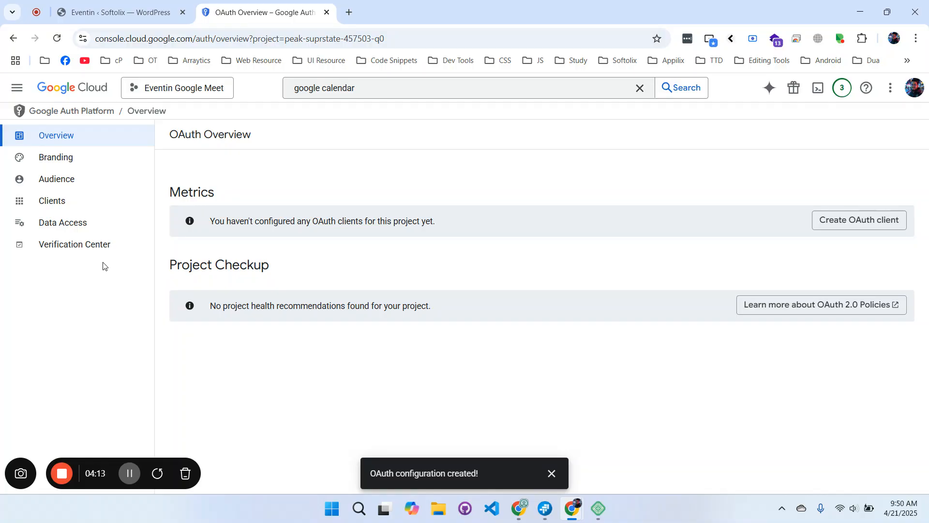
On the Audience page, publish the app and confirm pushing it to production.
click(81, 188)
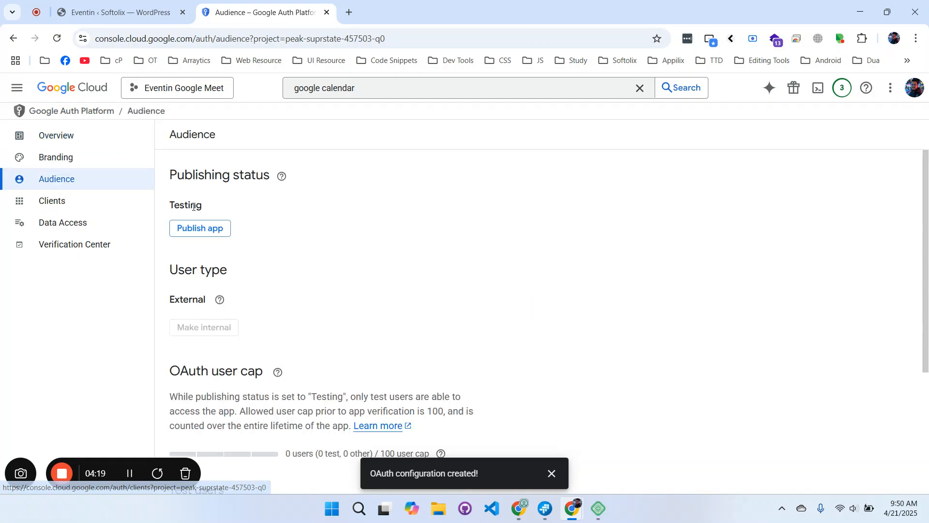
click(223, 230)
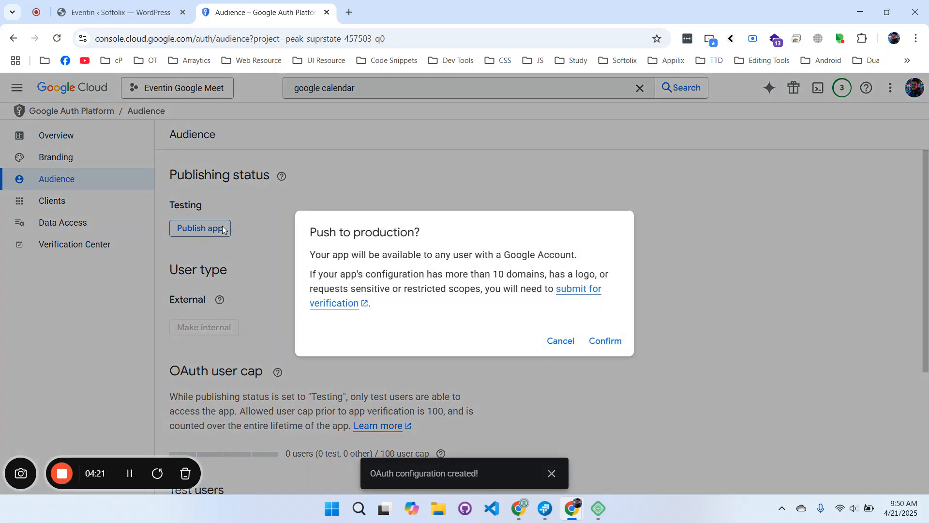
click(604, 342)
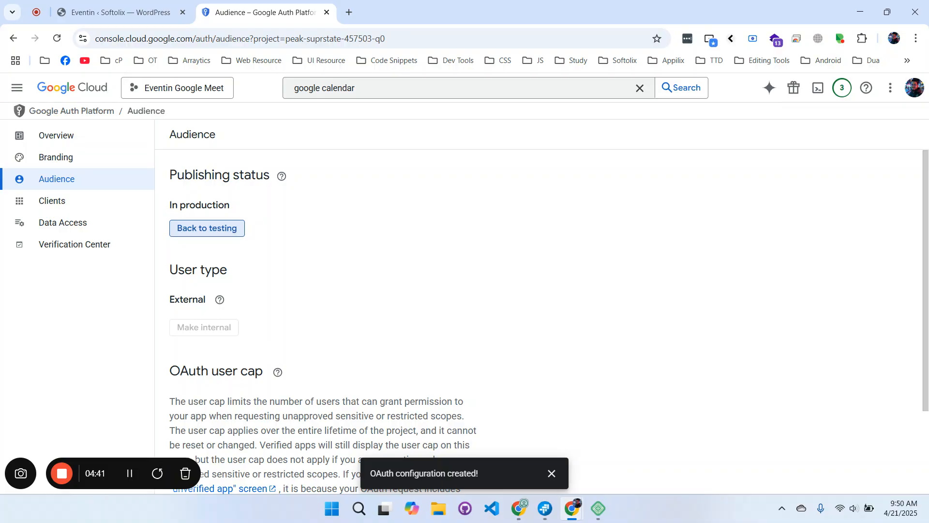
Revisit the OAuth consent screen and the app's Audience settings.
click(18, 92)
mouse_move(98, 318)
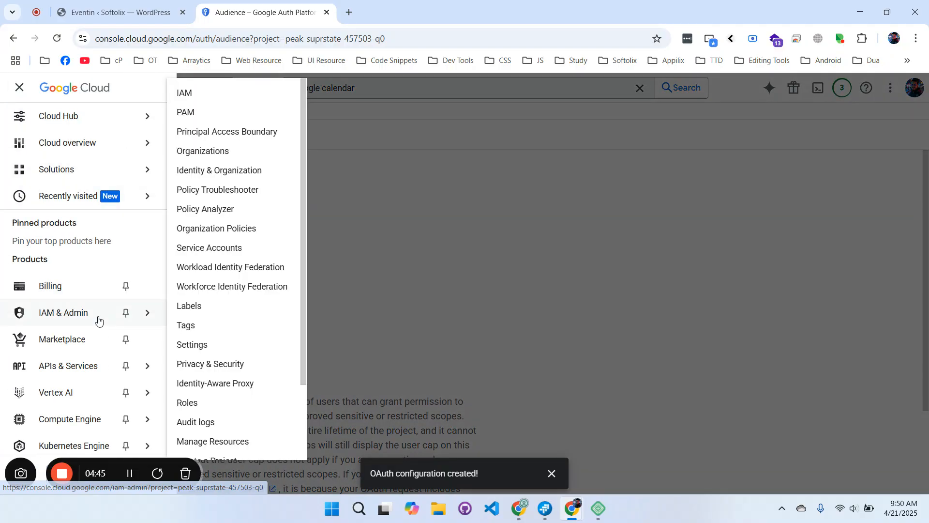
mouse_move(68, 202)
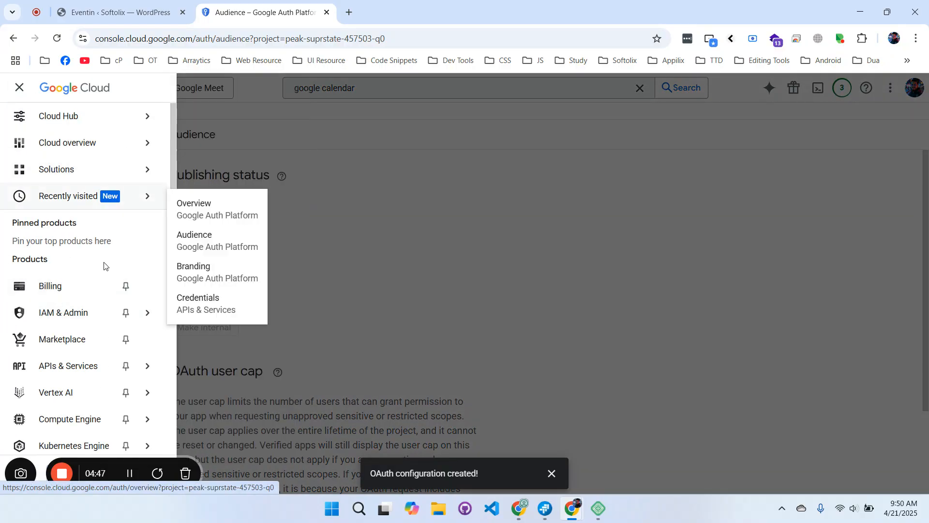
mouse_move(103, 370)
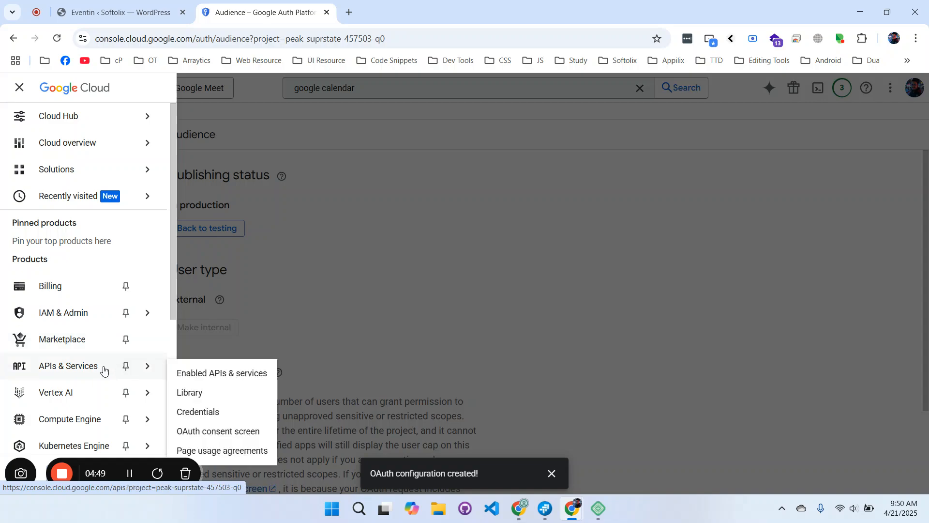
click(215, 431)
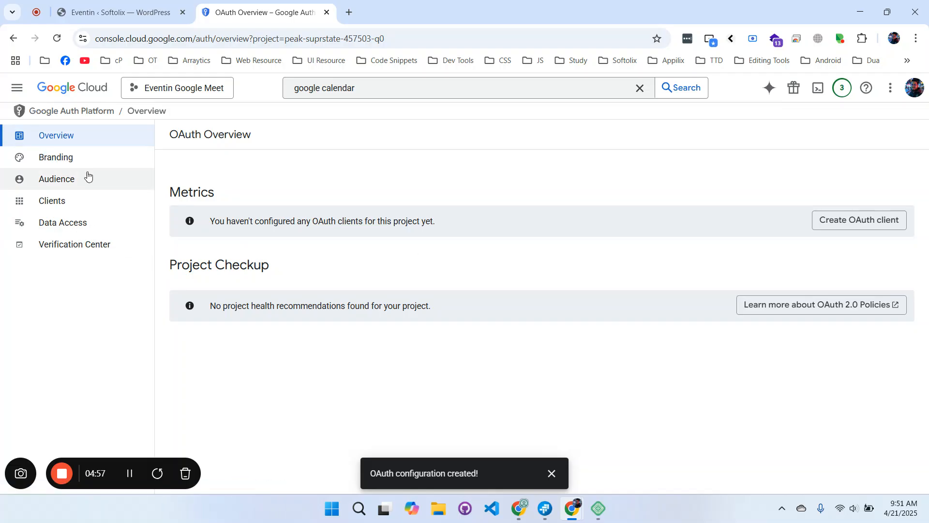
click(78, 188)
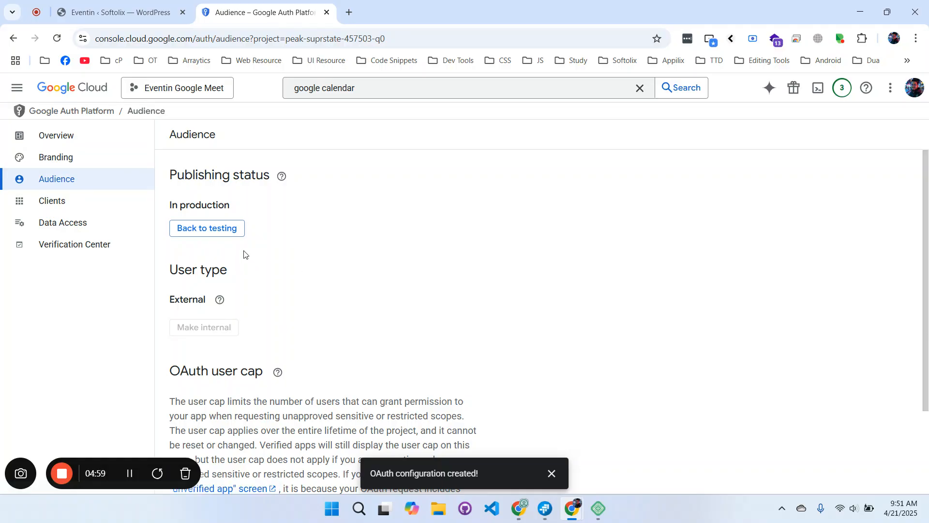
Navigate to APIs & Services > Credentials.
click(17, 87)
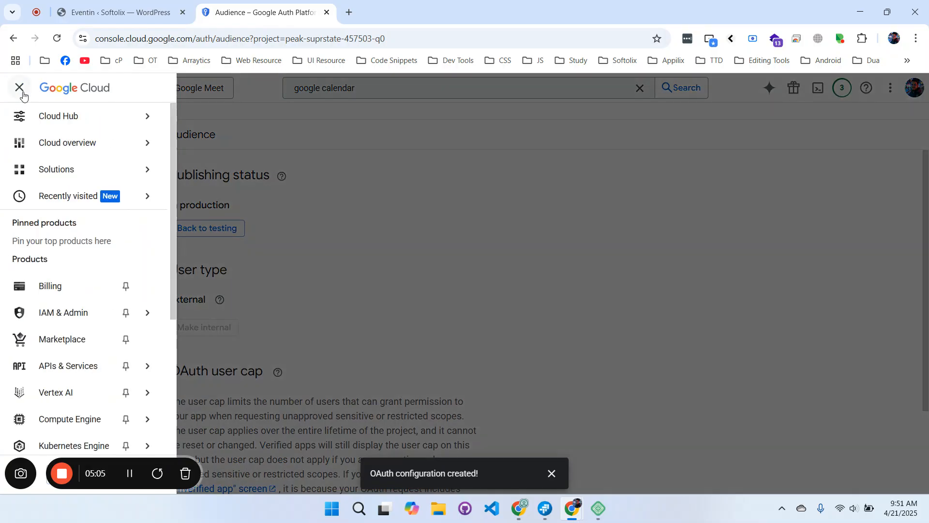
mouse_move(102, 367)
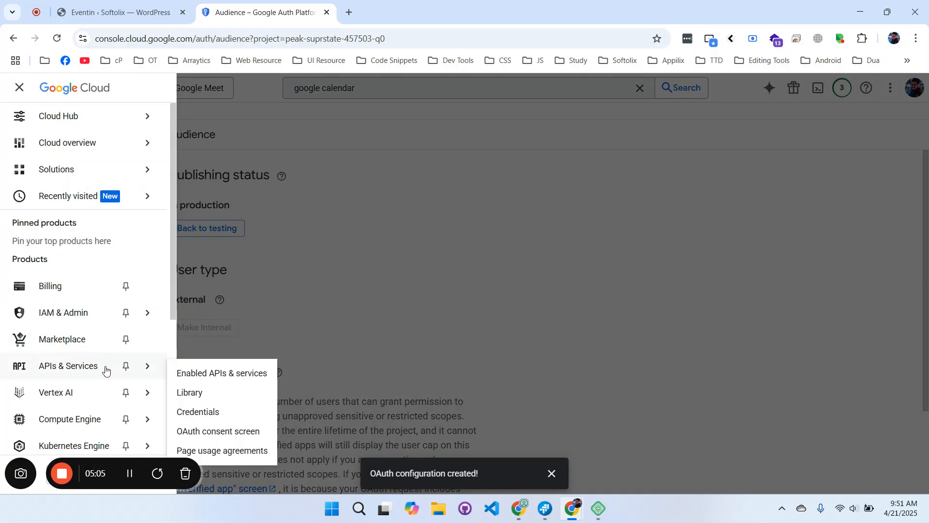
click(198, 414)
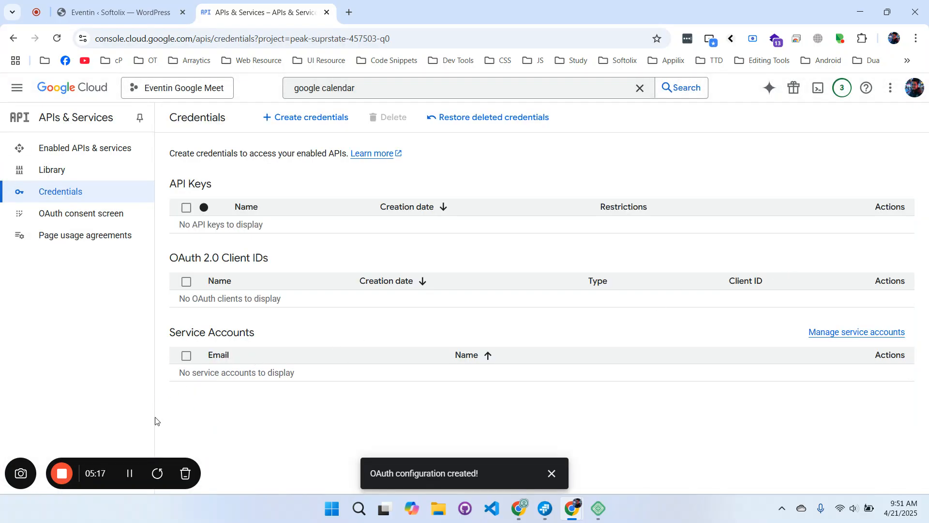
Begin a new OAuth client ID of type Web application and scroll to the redirect URIs.
click(305, 118)
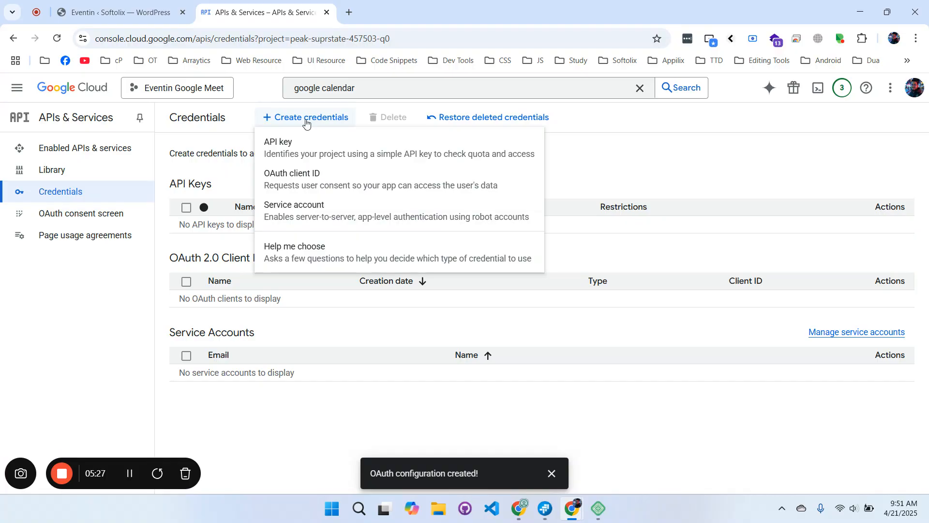
click(312, 183)
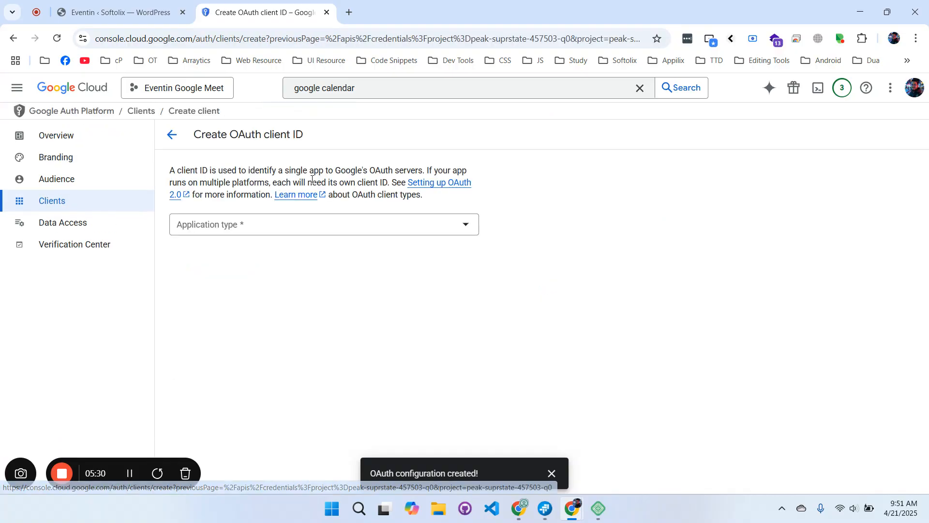
click(235, 229)
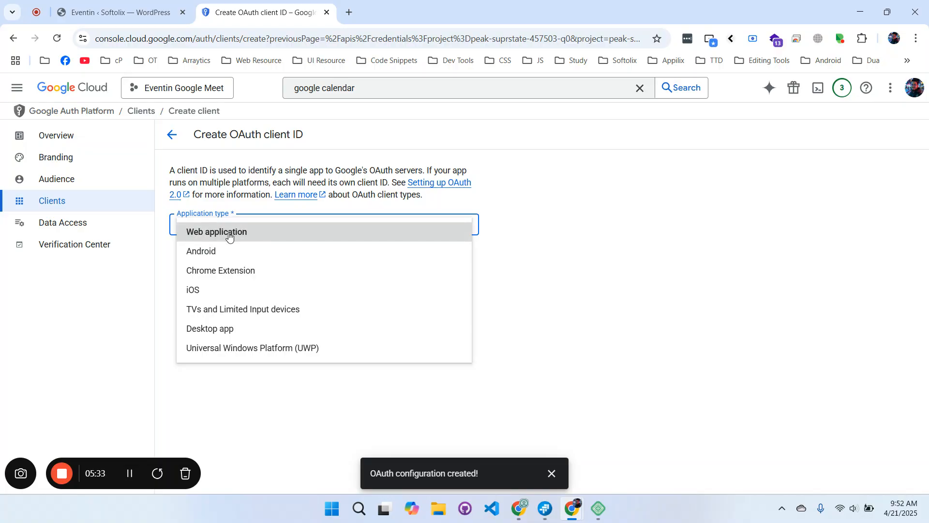
click(245, 235)
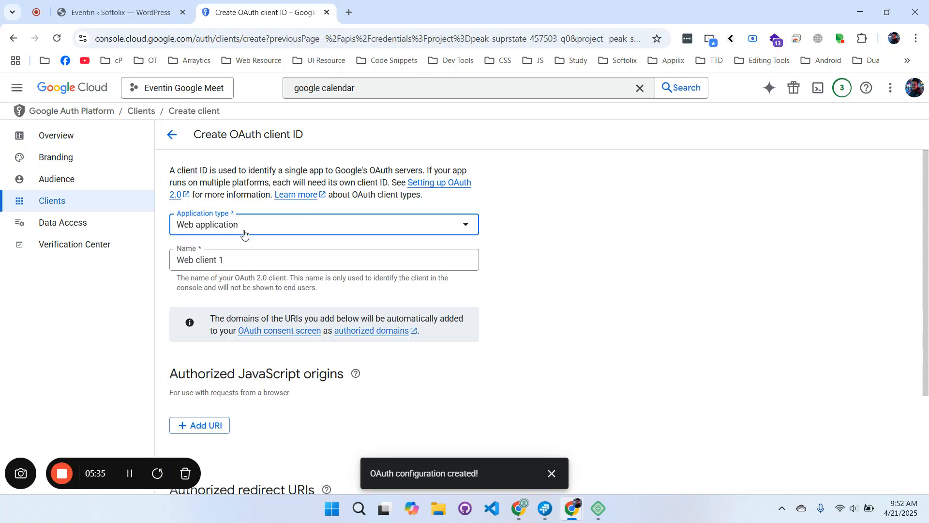
click(220, 261)
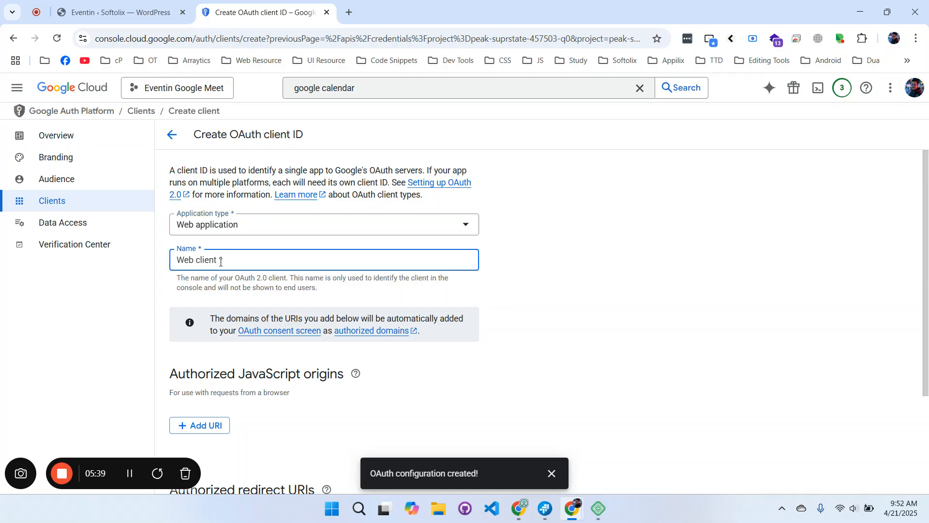
scroll(220, 261, down, 3)
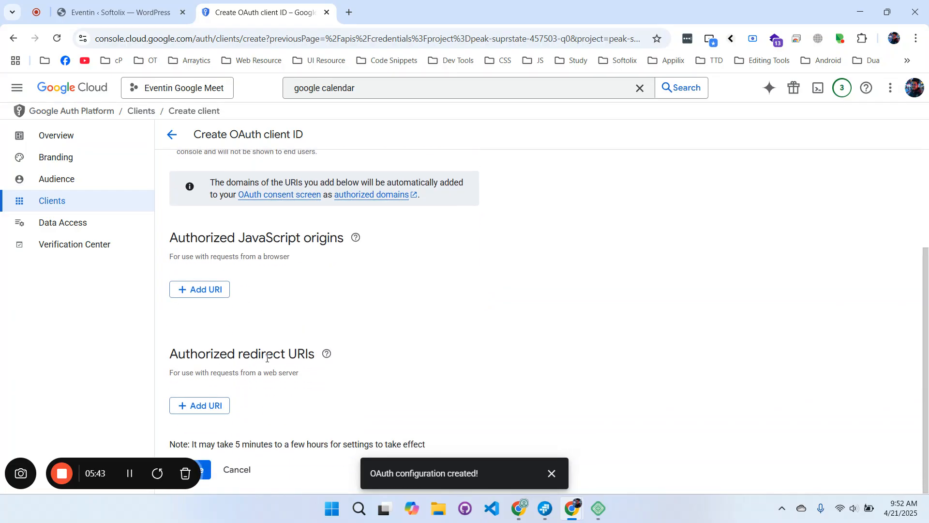
click(216, 414)
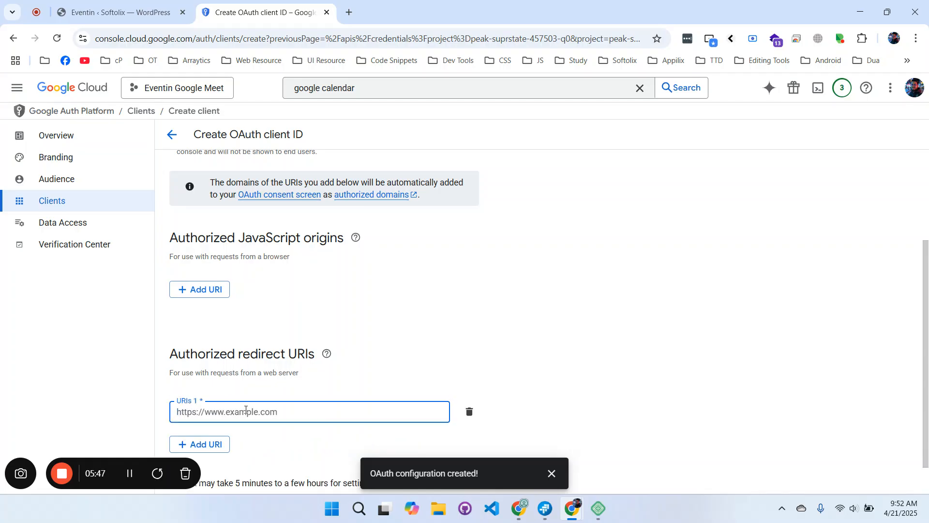
click(145, 12)
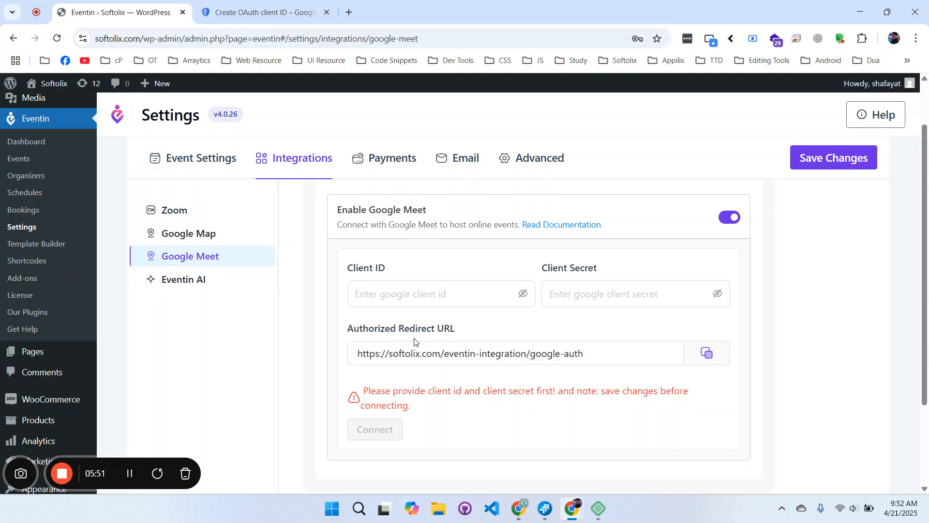
click(700, 363)
key(ctrl+Tab)
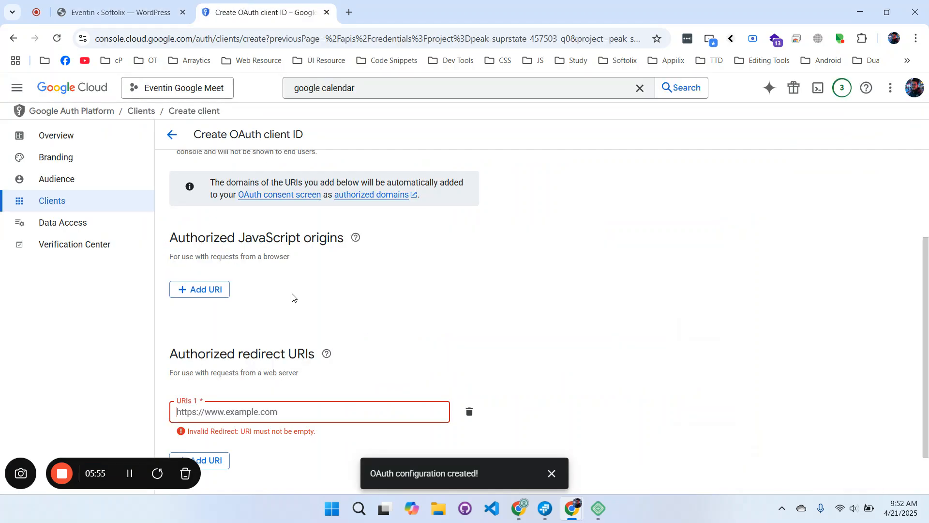
key(ctrl+v)
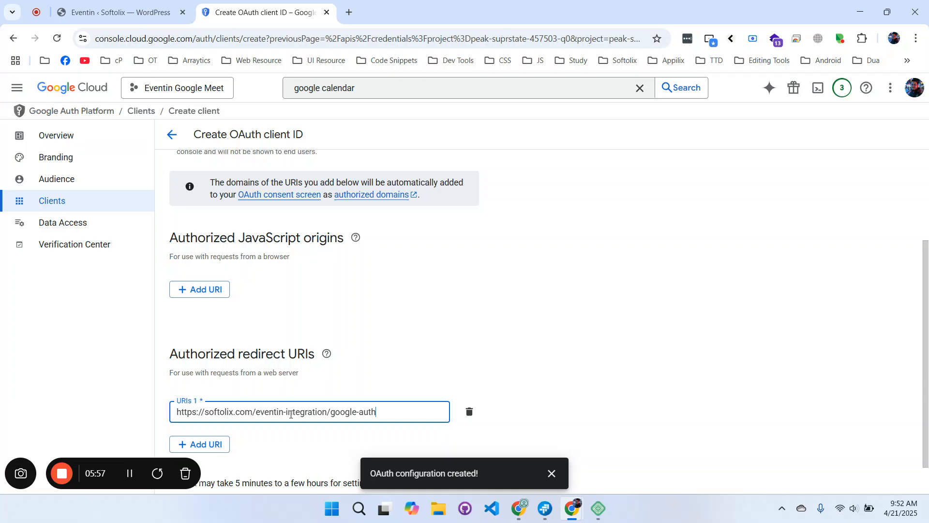
scroll(290, 352, down, 1)
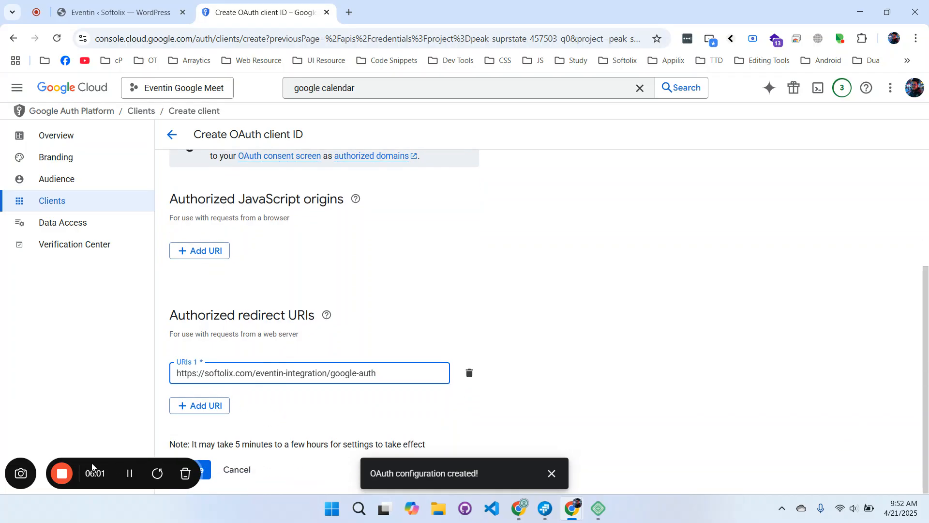
drag(146, 470, 143, 427)
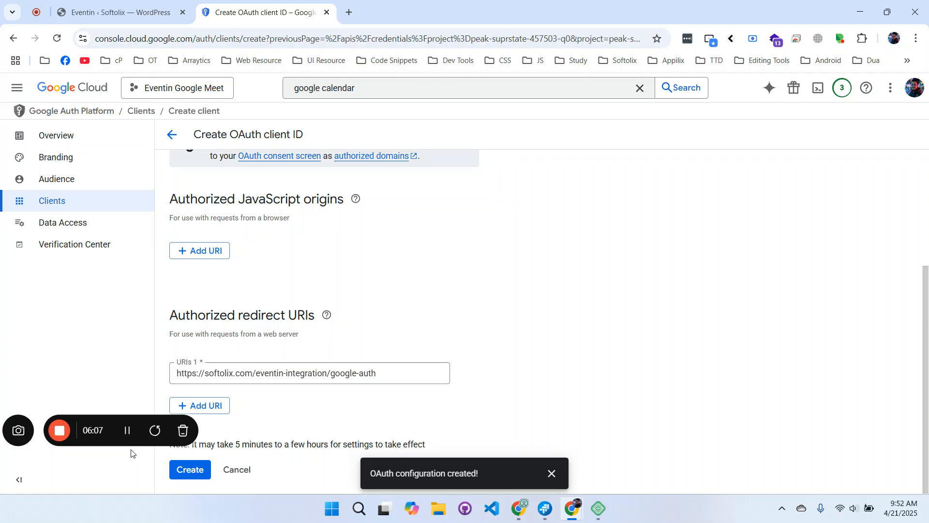
Create the web OAuth client and copy its new client ID.
click(185, 472)
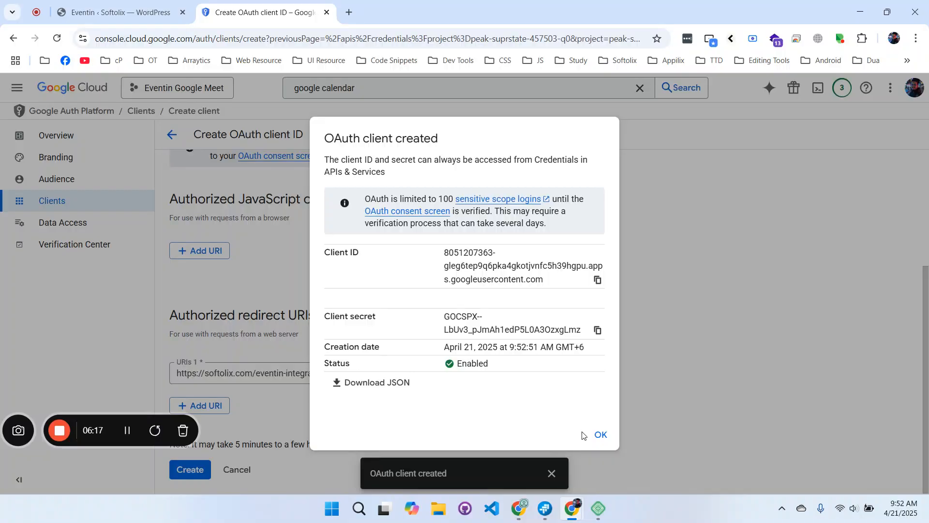
click(599, 281)
Paste the new OAuth client ID and client secret into Eventin's Google Meet settings and save.
click(121, 12)
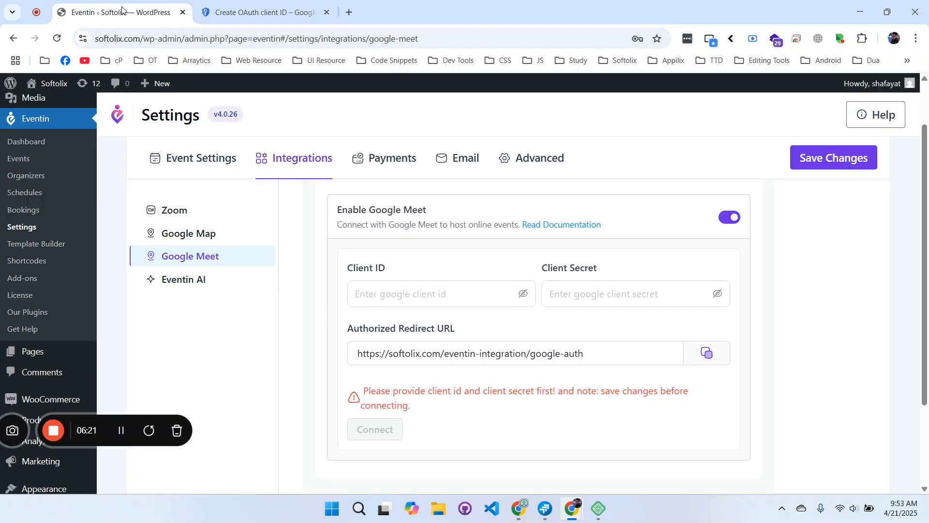
click(384, 297)
key(ctrl+v)
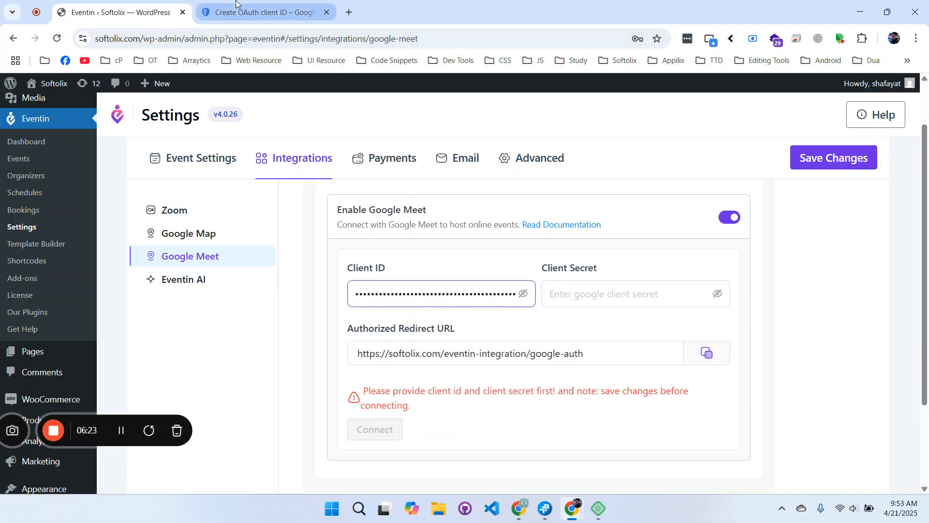
click(262, 12)
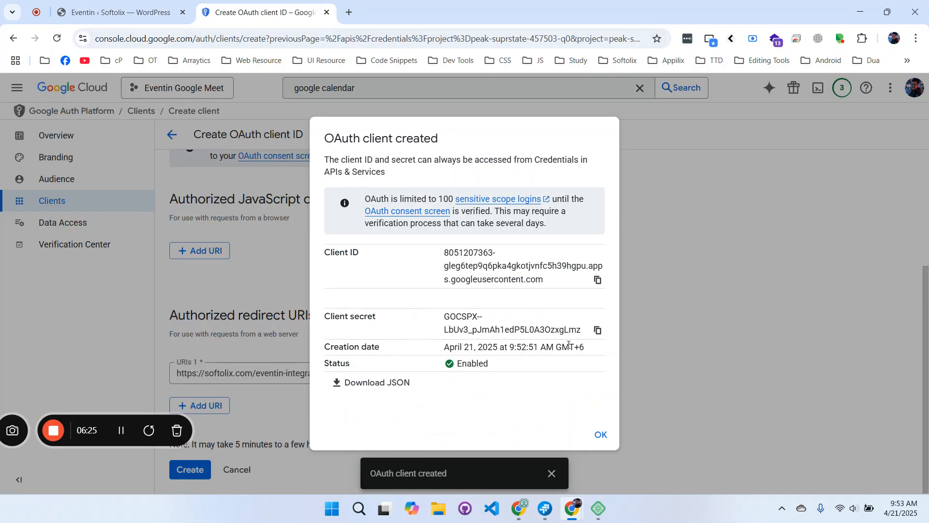
click(597, 331)
key(ctrl+shift+Tab)
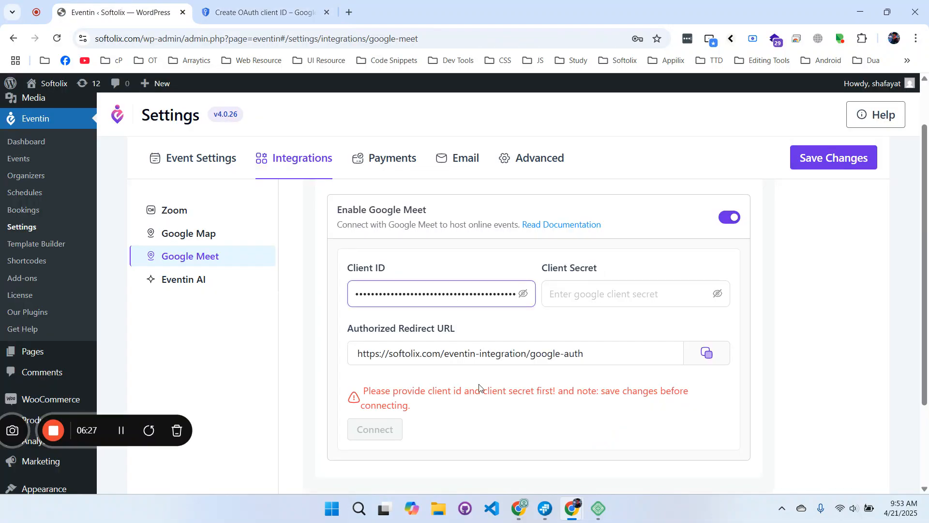
click(591, 297)
key(ctrl+v)
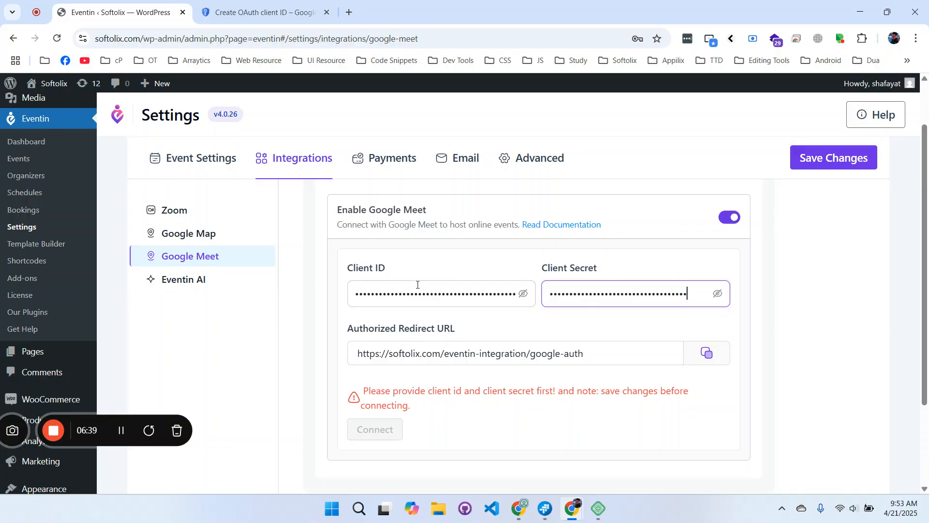
click(811, 164)
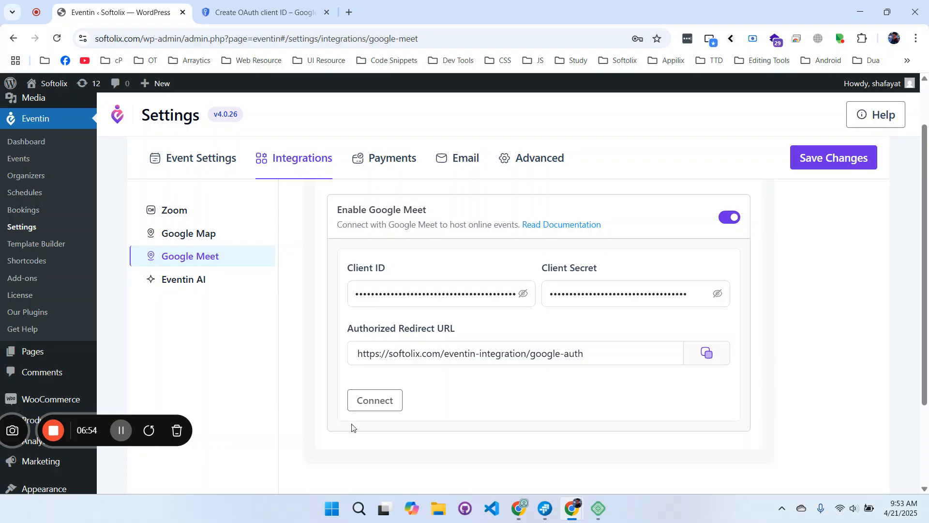
Connect Eventin to Google Meet and grant softolix.com Calendar access despite the unverified-app warning.
click(388, 410)
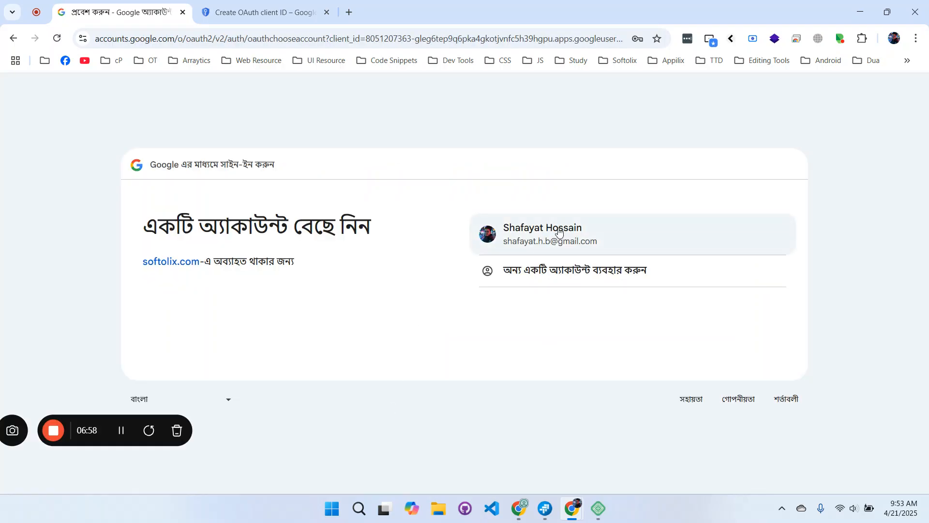
click(559, 232)
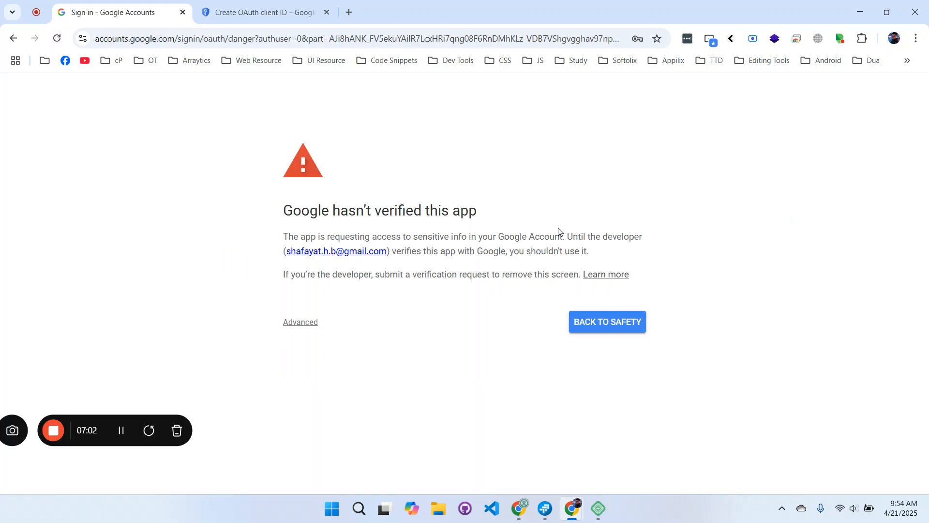
click(308, 323)
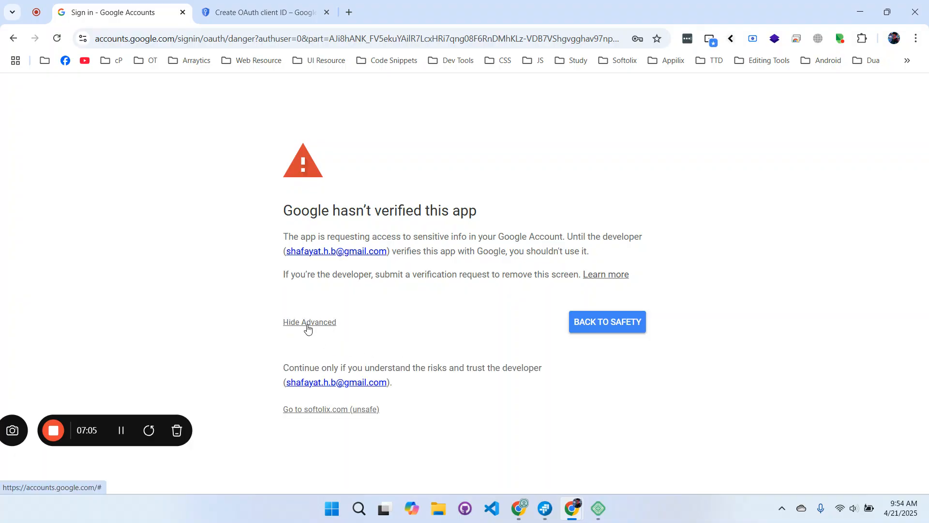
click(328, 411)
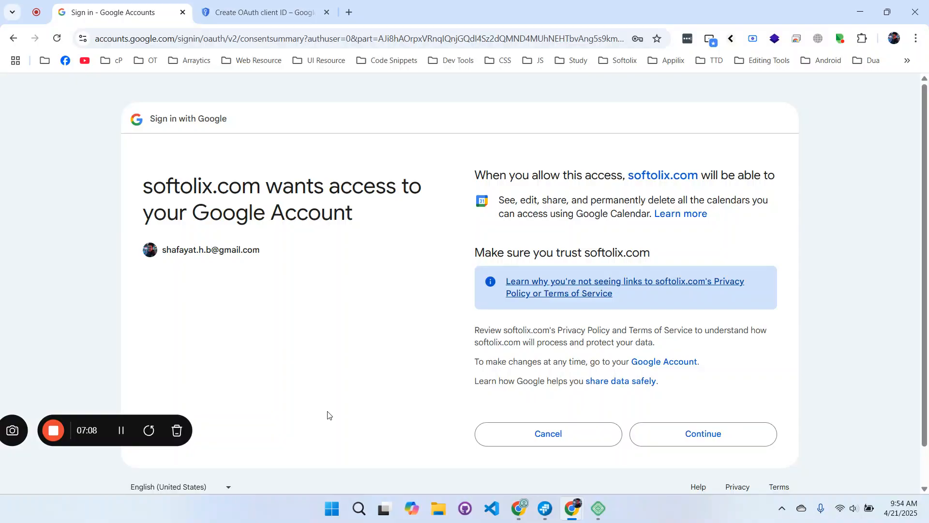
click(694, 444)
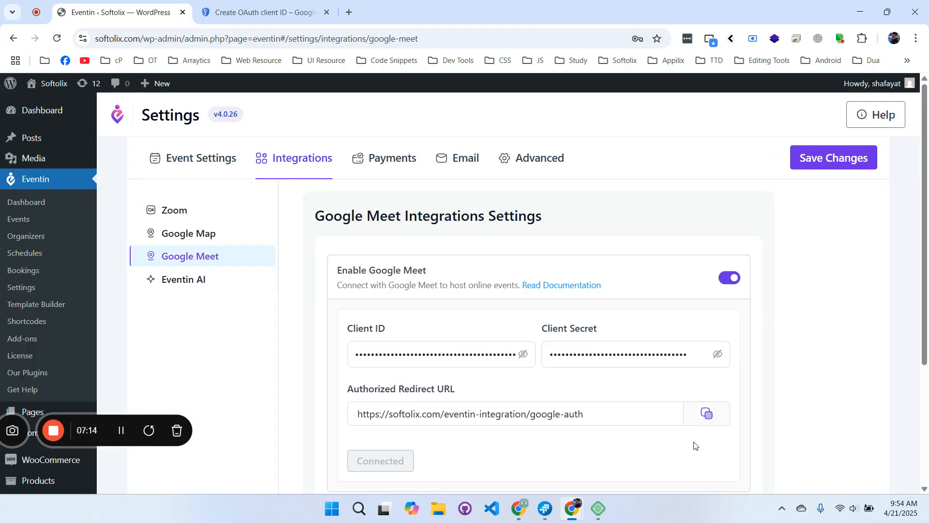
Confirm the Google Meet integration shows Connected, then go to Eventin's Events page.
scroll(608, 408, down, 3)
scroll(589, 408, up, 1)
scroll(589, 408, up, 1)
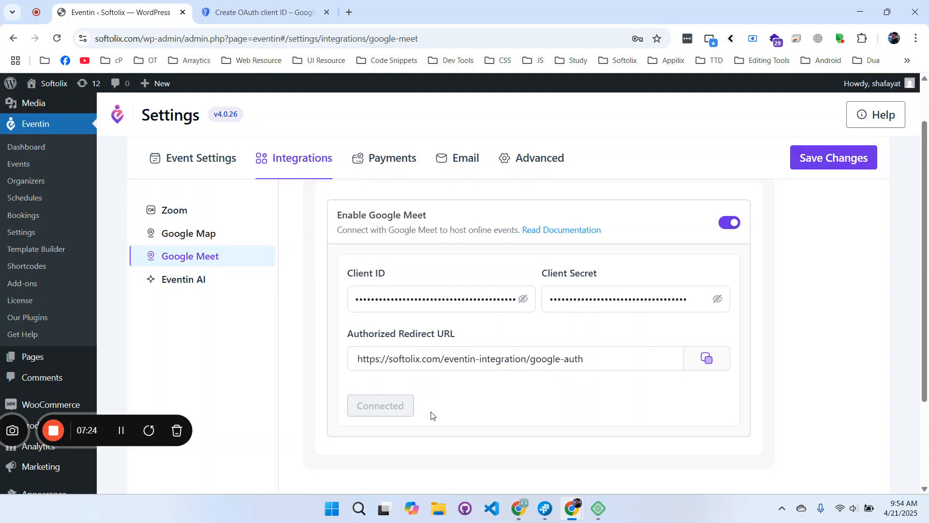
scroll(22, 201, up, 1)
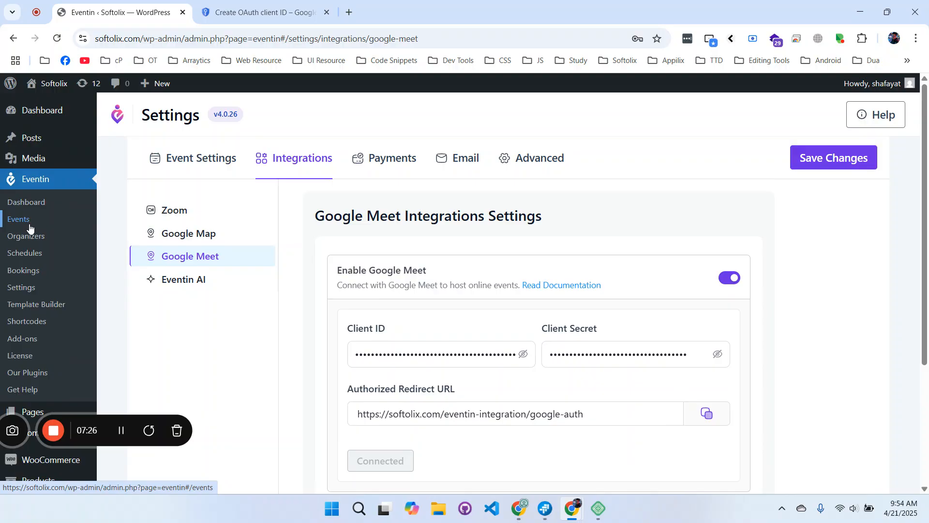
click(28, 224)
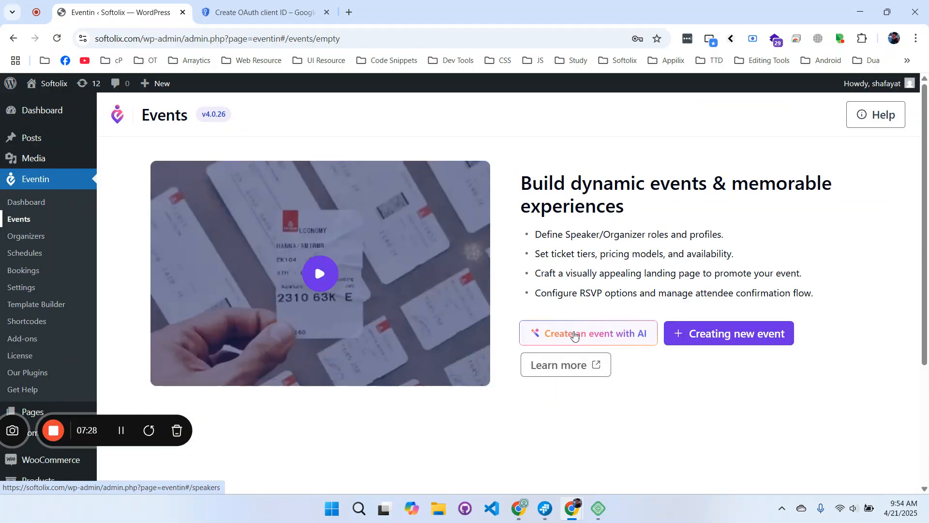
Start a new event 'Testing Google meet', April 20 to May 22, 12:10 AM to 12:25 AM.
click(703, 343)
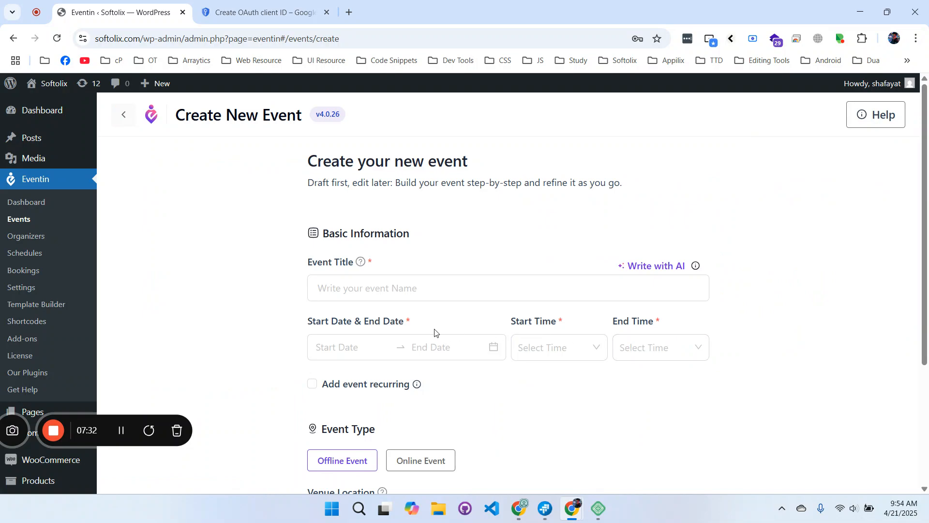
click(419, 289)
text(Testi)
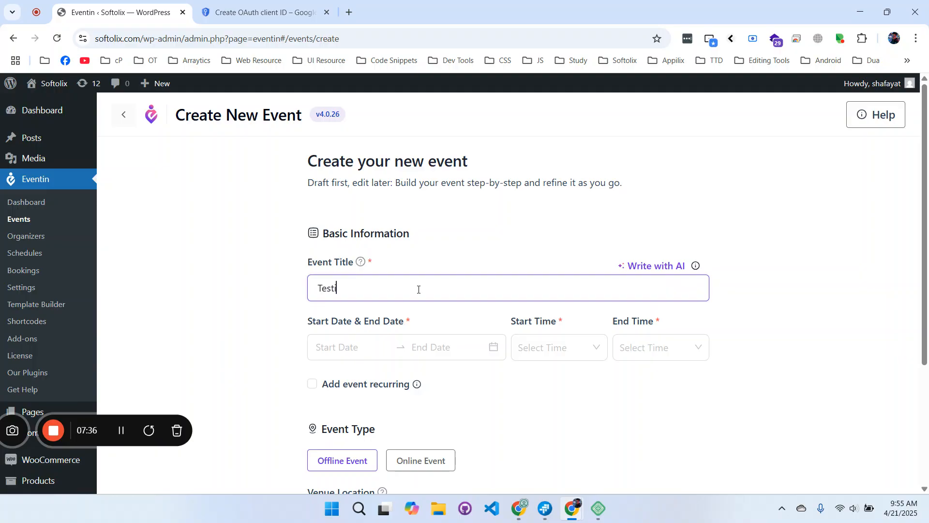
text(ng Google meet)
click(348, 347)
click(331, 267)
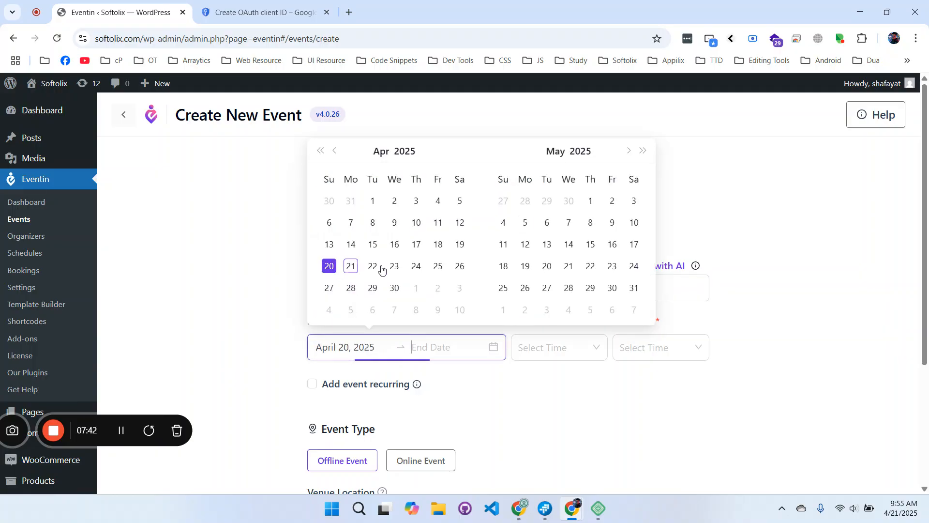
click(591, 266)
click(550, 343)
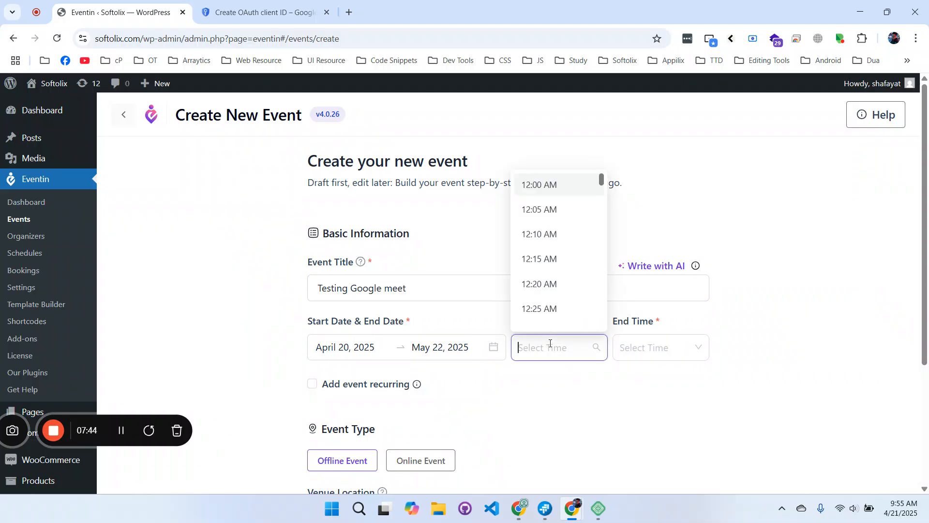
click(535, 234)
click(649, 348)
click(646, 310)
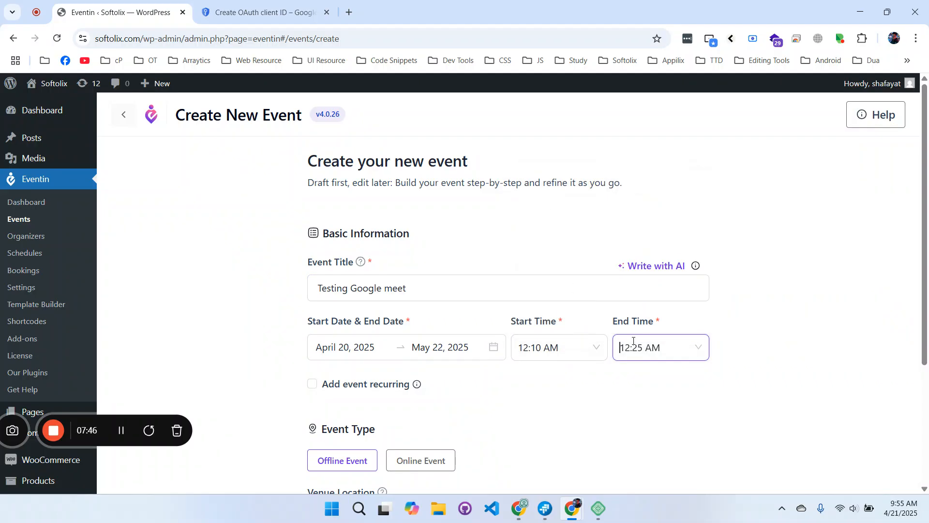
Make it an online event on Google Meet and create it.
scroll(438, 410, down, 3)
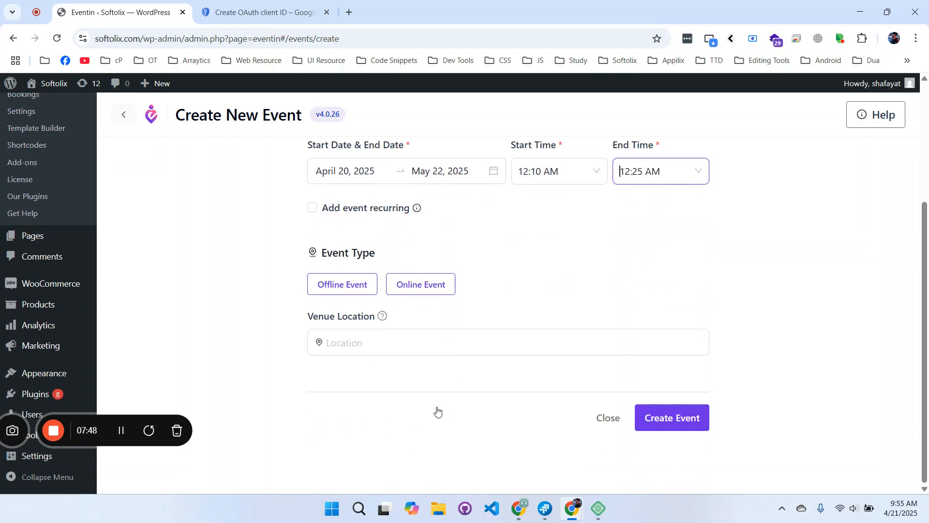
click(413, 289)
click(358, 345)
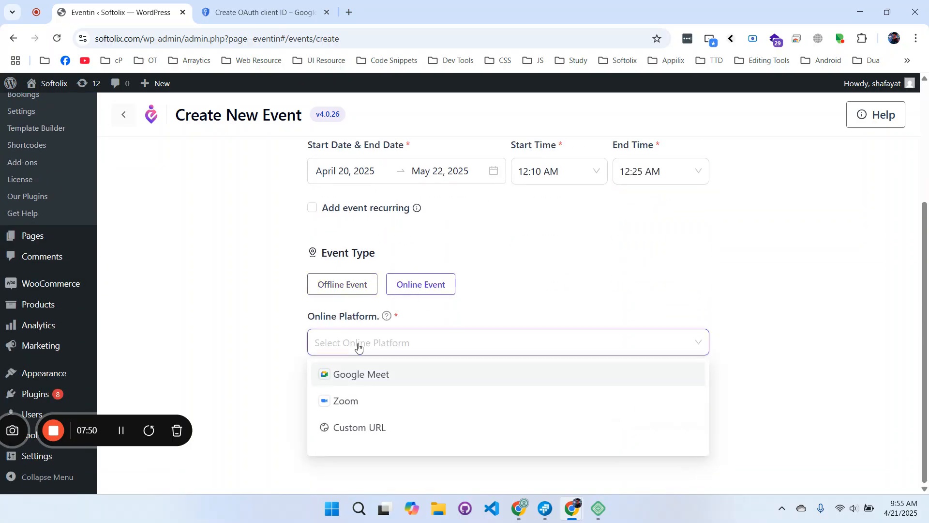
click(346, 375)
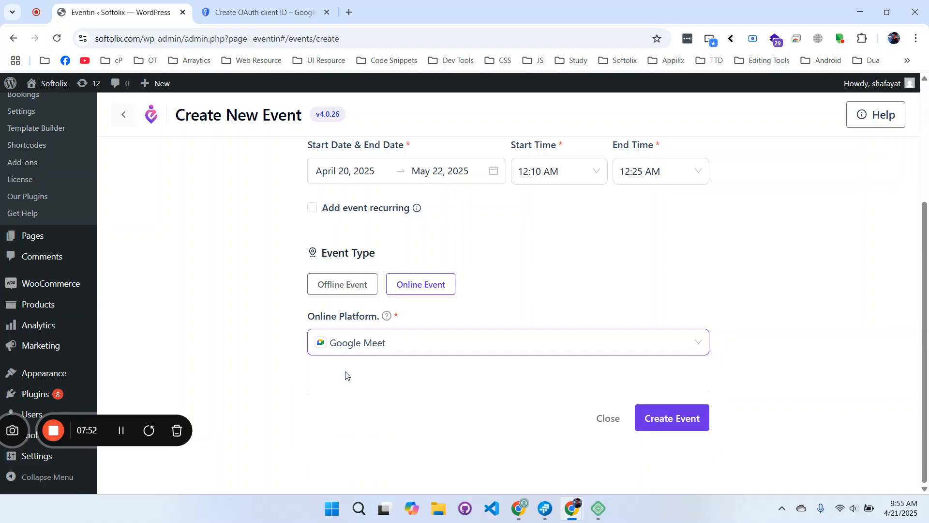
click(683, 425)
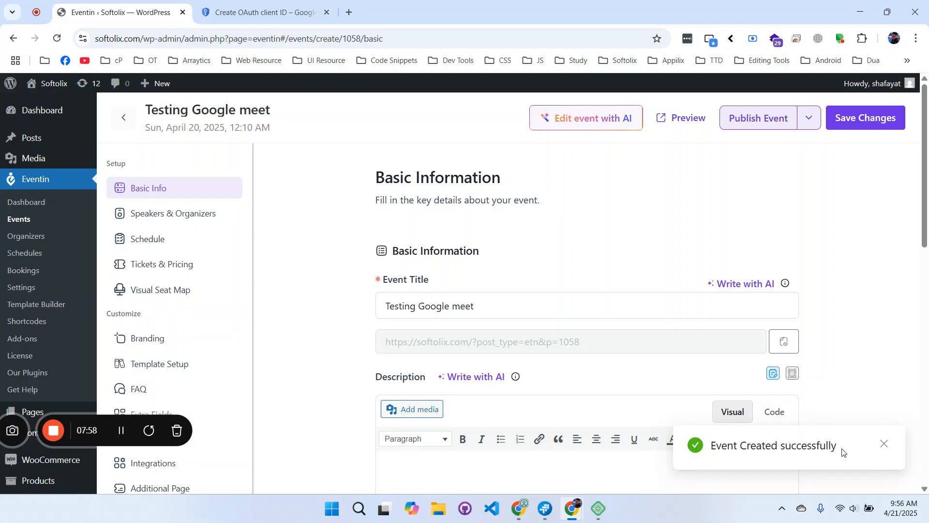
Publish the Testing Google meet event after checking its Meet link, and open Tickets & Pricing.
drag(843, 452, 712, 448)
click(843, 403)
scroll(409, 369, down, 4)
scroll(408, 365, down, 7)
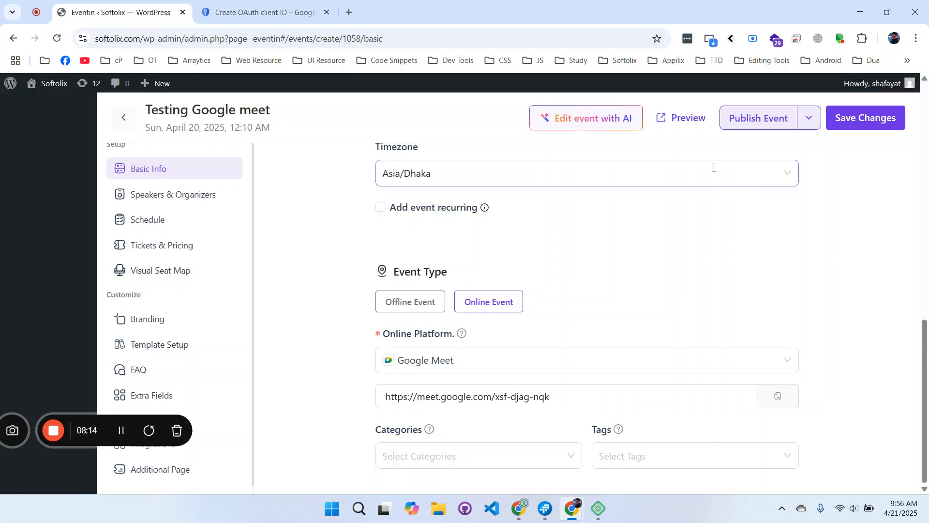
click(741, 127)
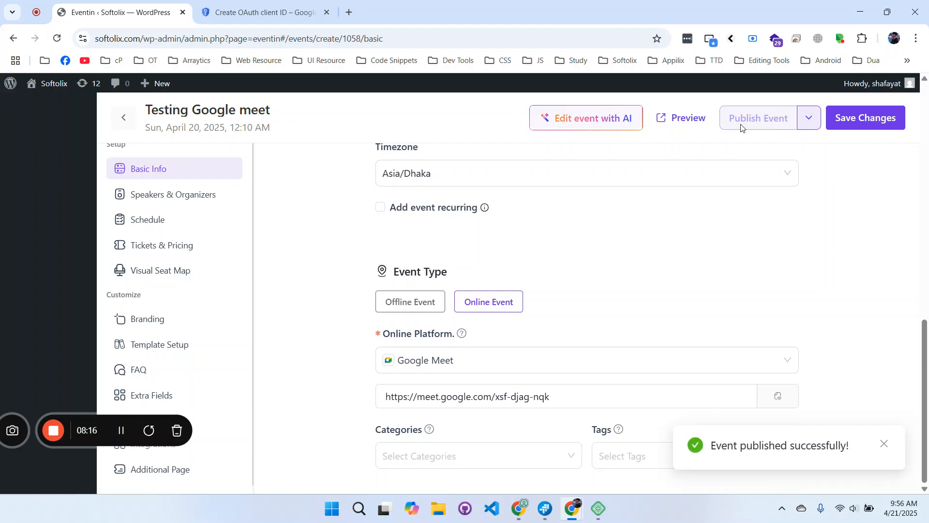
click(192, 245)
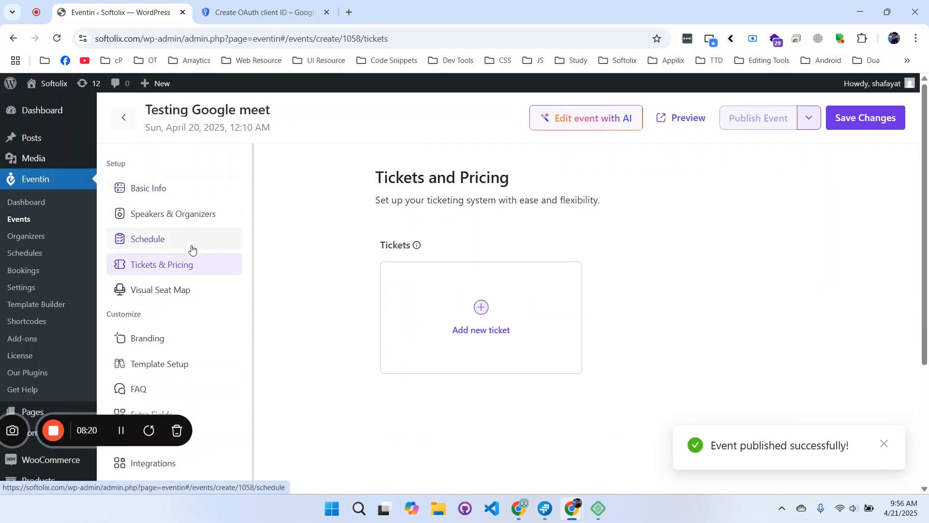
Start a new ticket named VIP with 100 available at a price of 250.
click(449, 297)
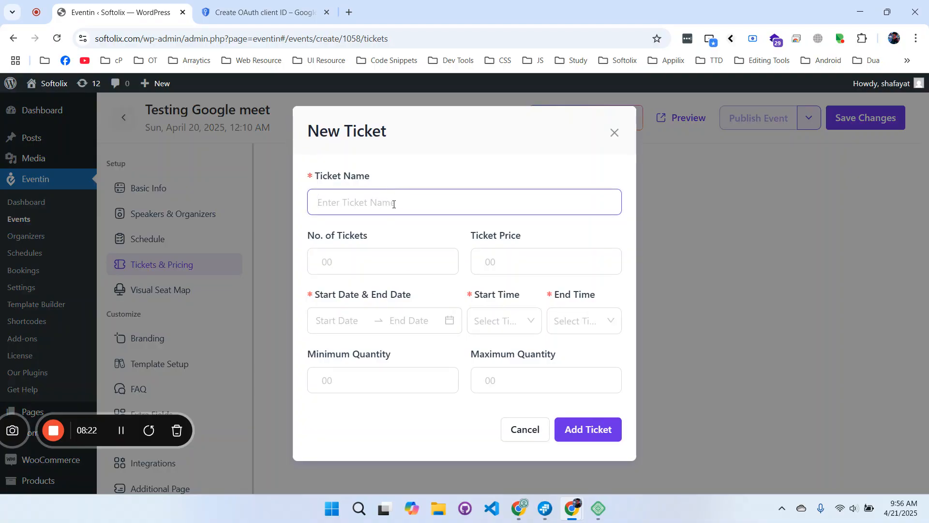
text(VIP)
click(377, 266)
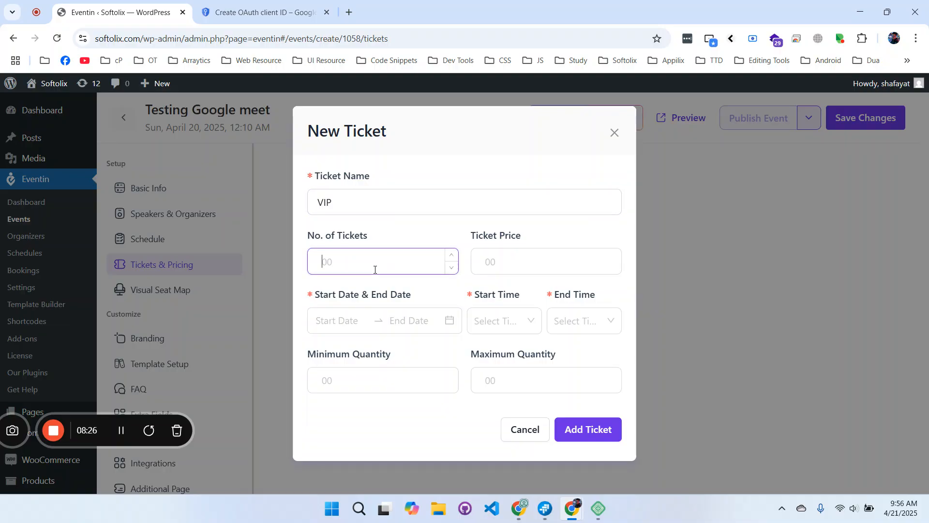
click(489, 262)
text(250)
Put the VIP ticket on sale April 21 to May 19, 12:25 AM start and end, and add it.
click(320, 320)
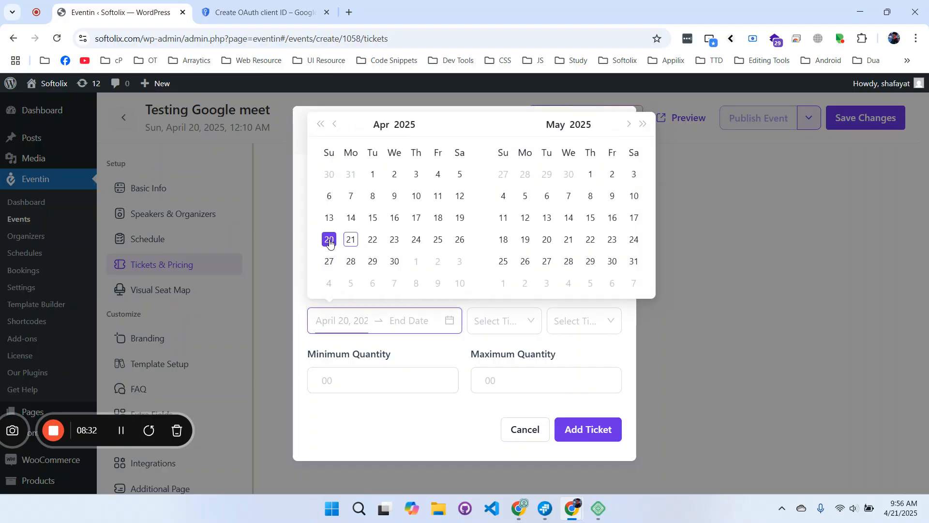
click(351, 239)
click(525, 239)
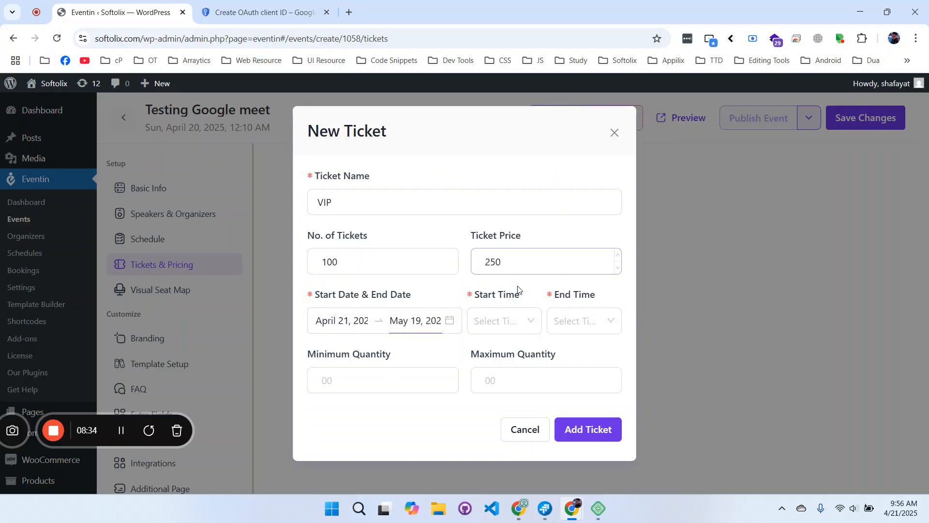
click(499, 321)
click(493, 282)
click(559, 320)
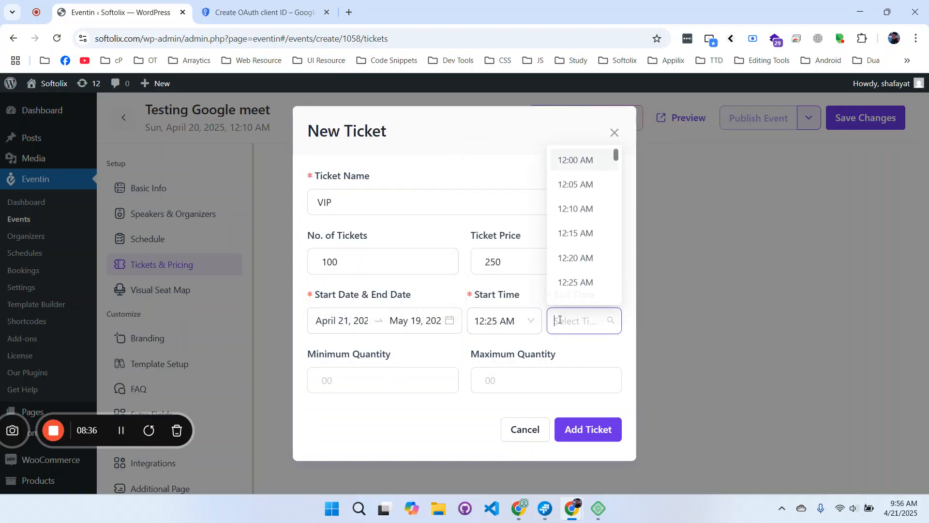
click(576, 282)
click(595, 429)
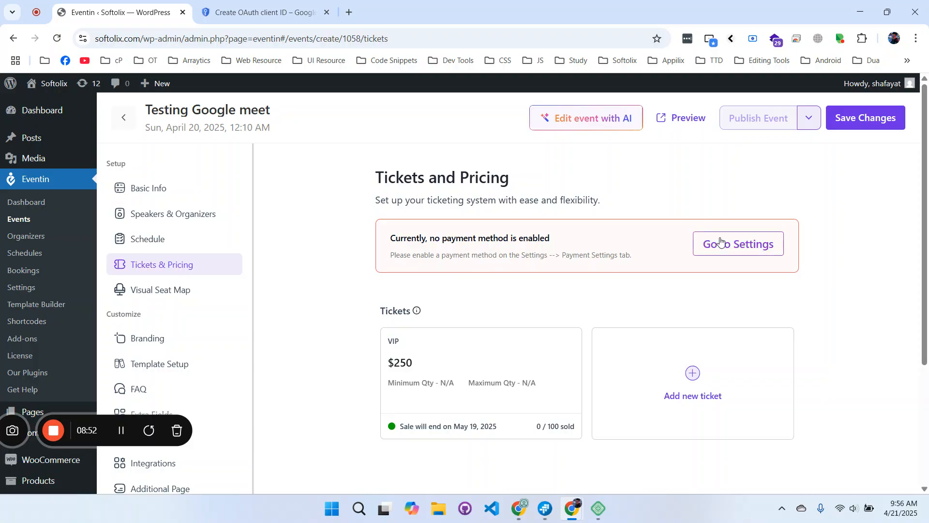
Save the event, enable WooCommerce payments in Eventin settings, and reload the event's tickets page.
click(866, 127)
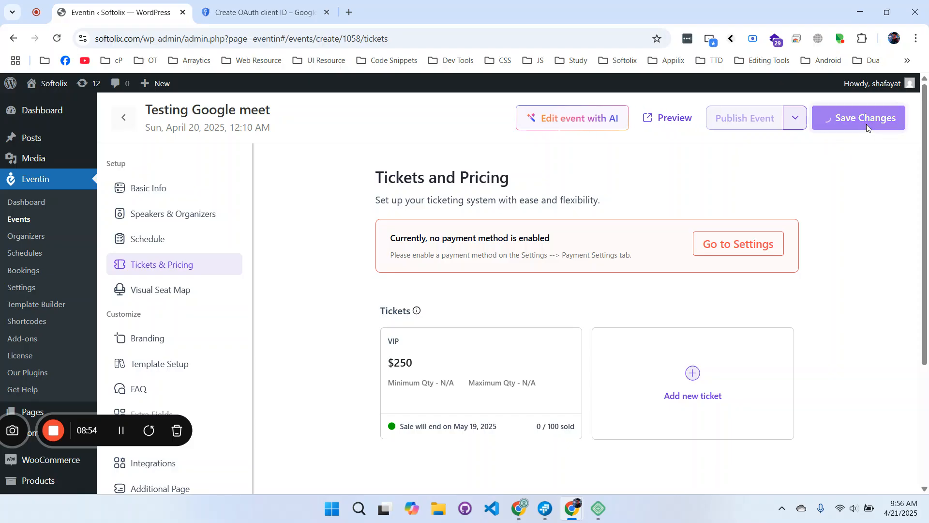
ctrl+click(40, 292)
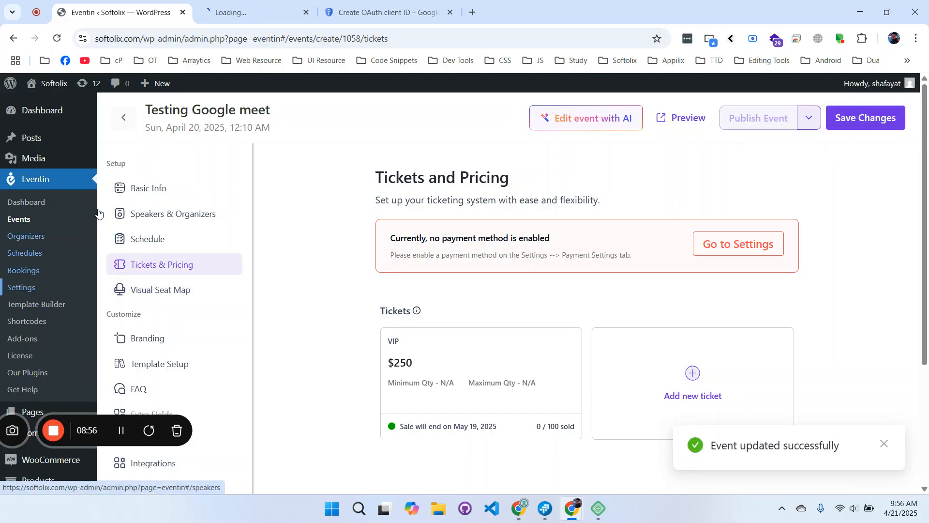
click(247, 12)
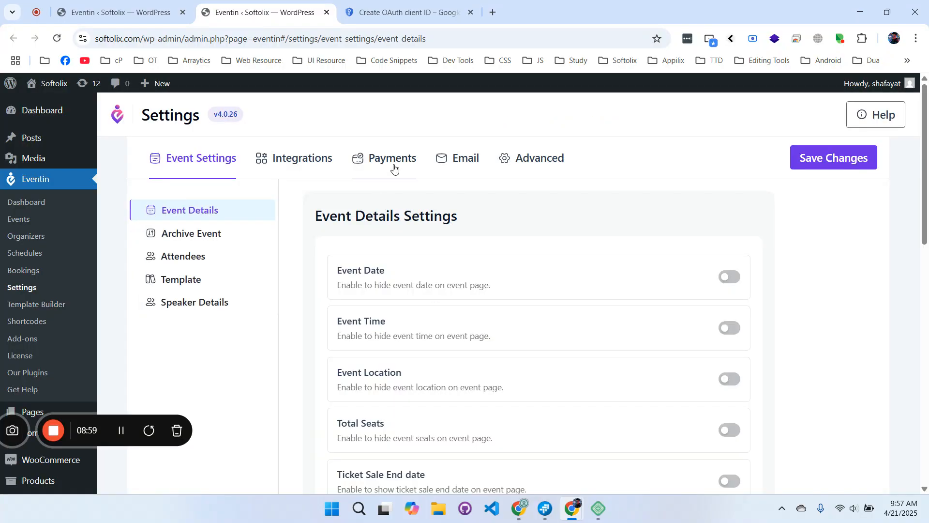
click(393, 165)
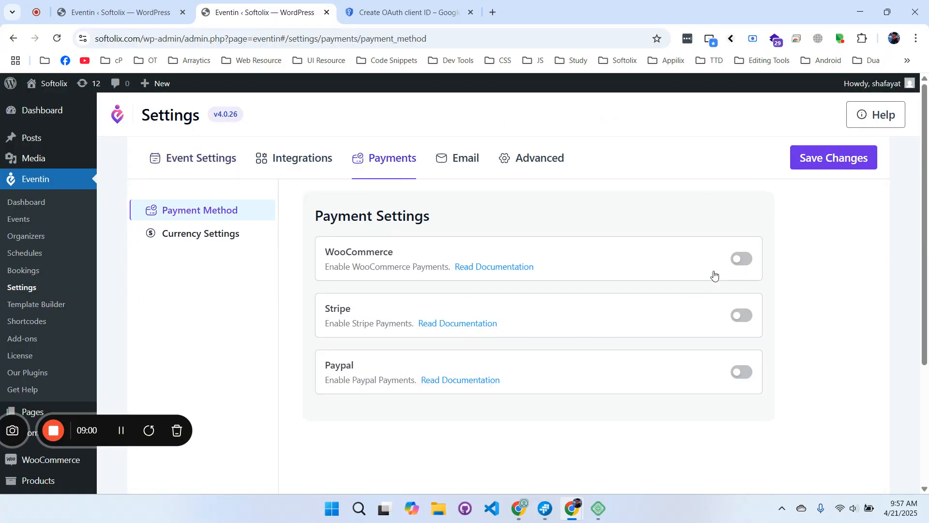
click(741, 258)
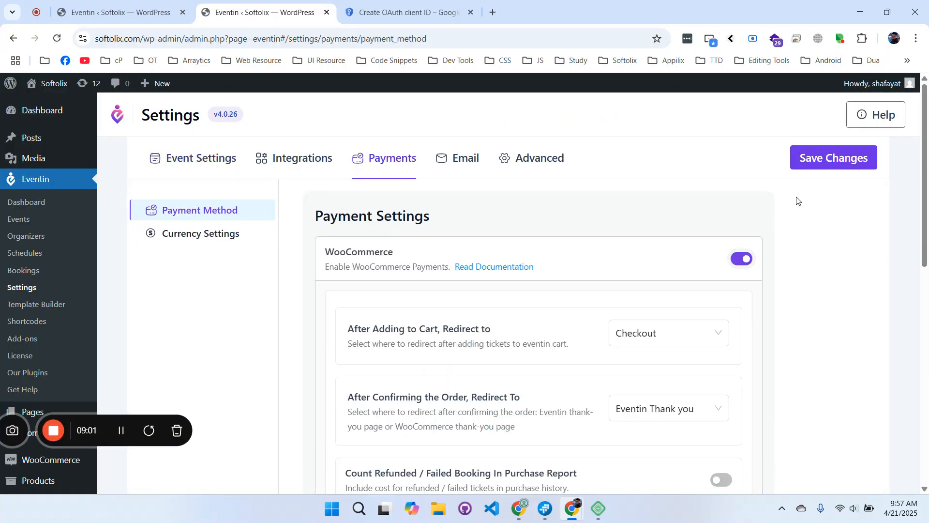
click(830, 166)
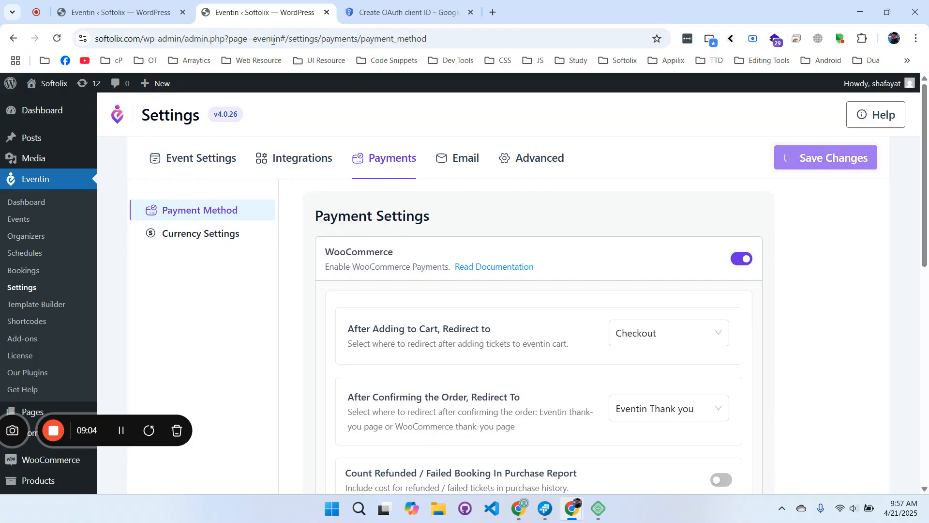
click(141, 4)
click(56, 39)
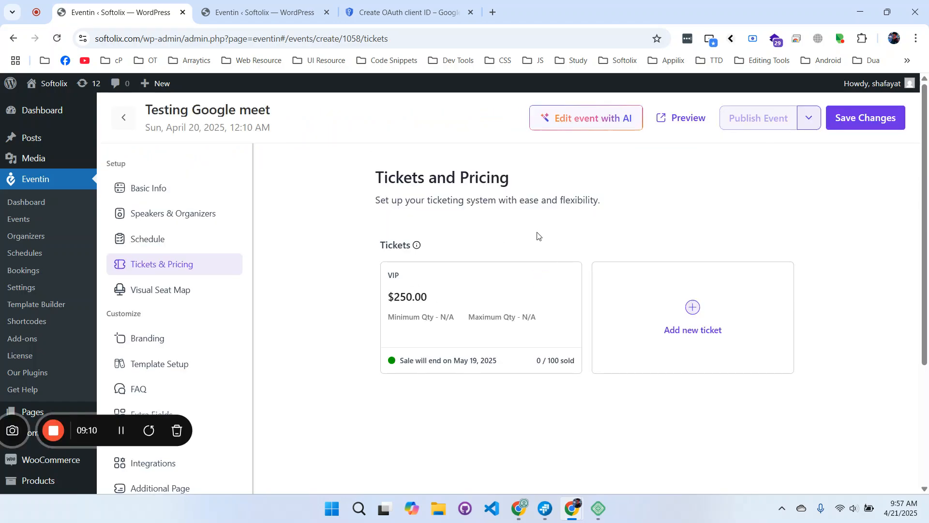
Preview the event on the live site and set the VIP ticket quantity to 2 ($500.00).
click(686, 120)
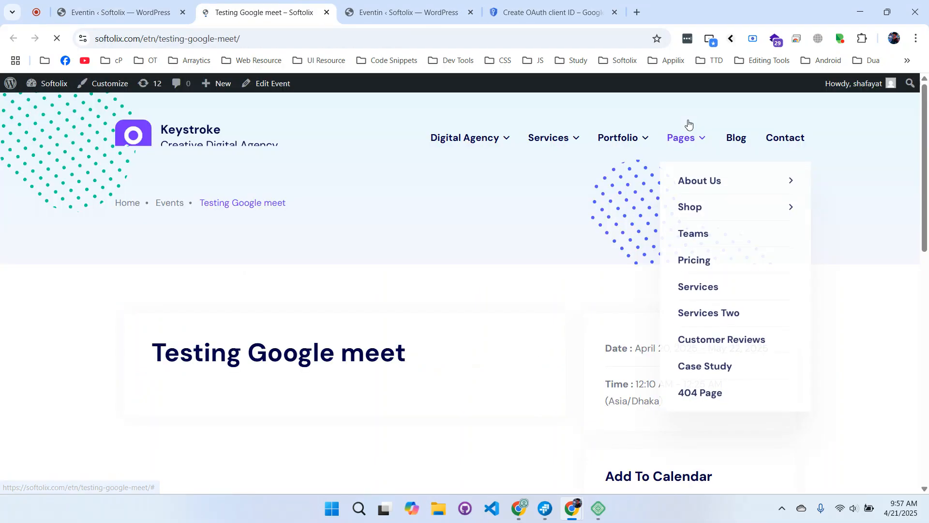
scroll(535, 313, down, 4)
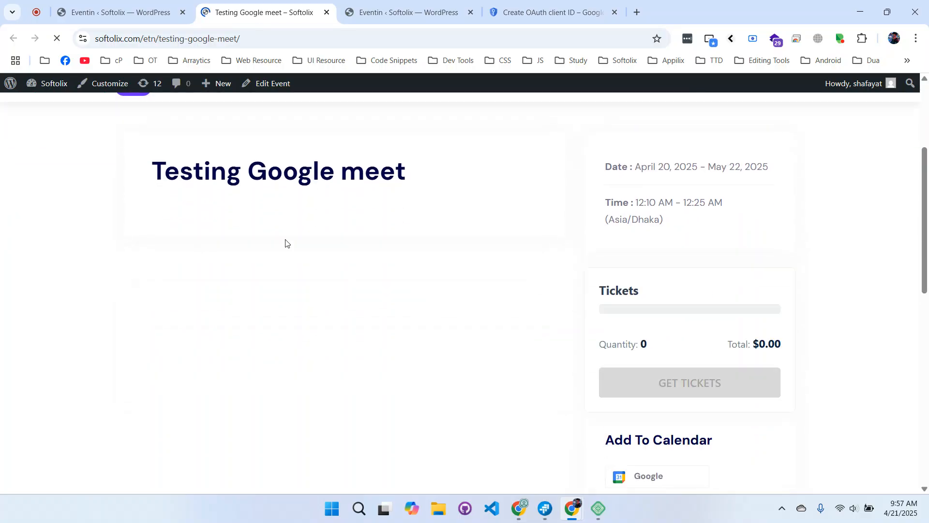
scroll(339, 227, up, 1)
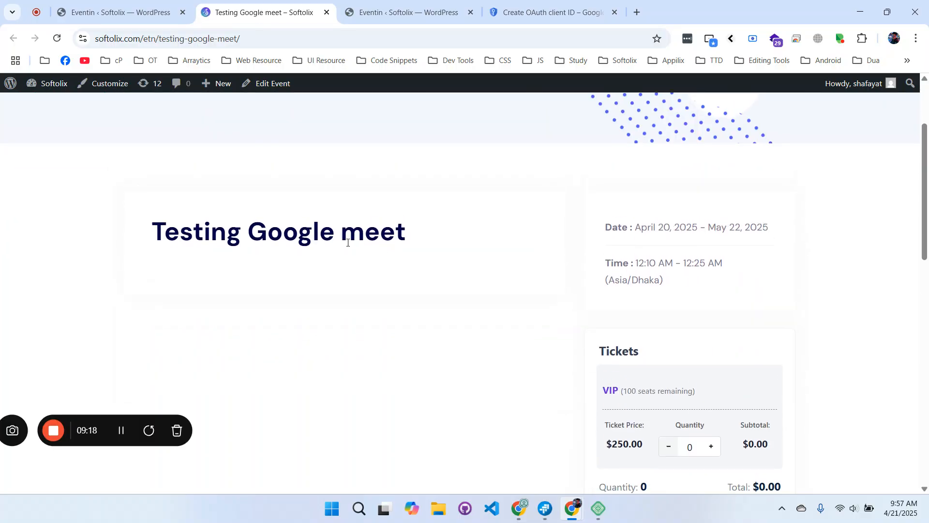
scroll(721, 368, down, 1)
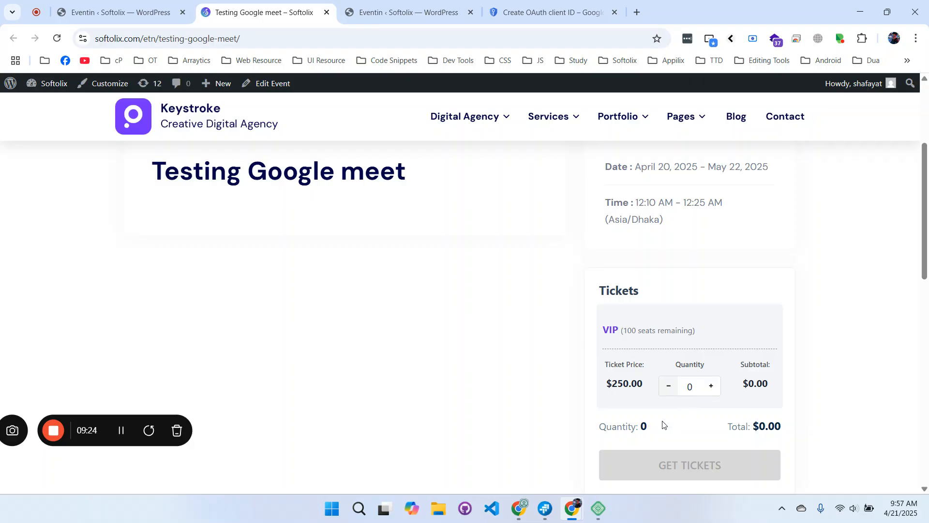
double_click(711, 386)
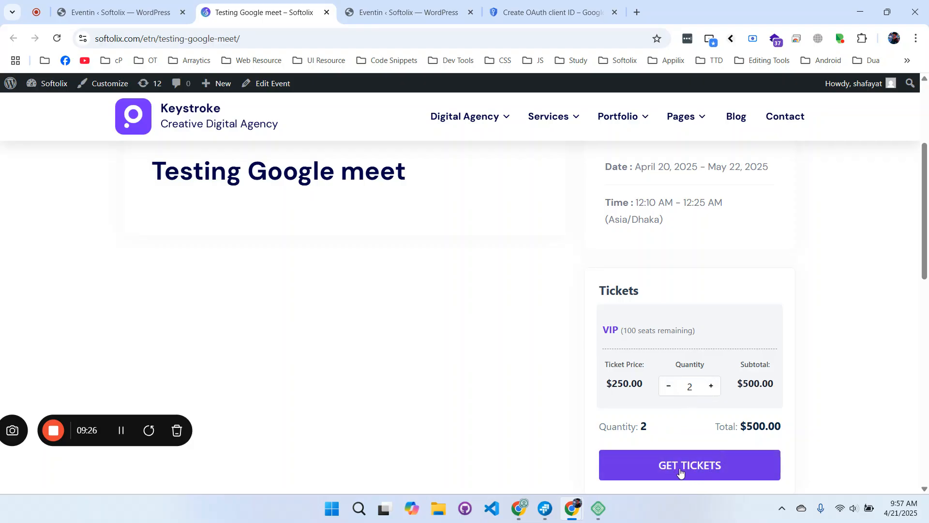